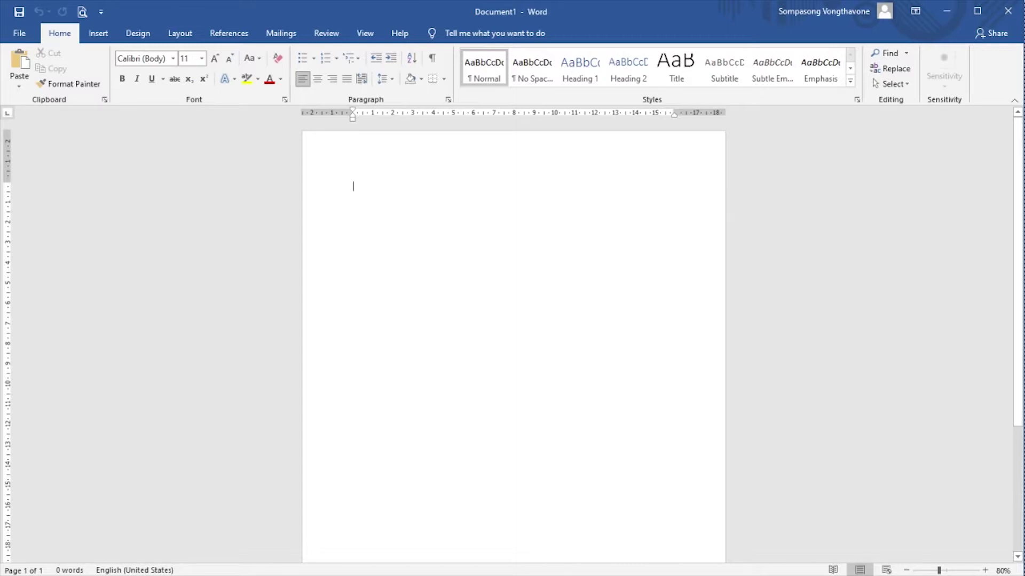
Step: Switch the ribbon to the Insert tab of the blank document
left_click(99, 33)
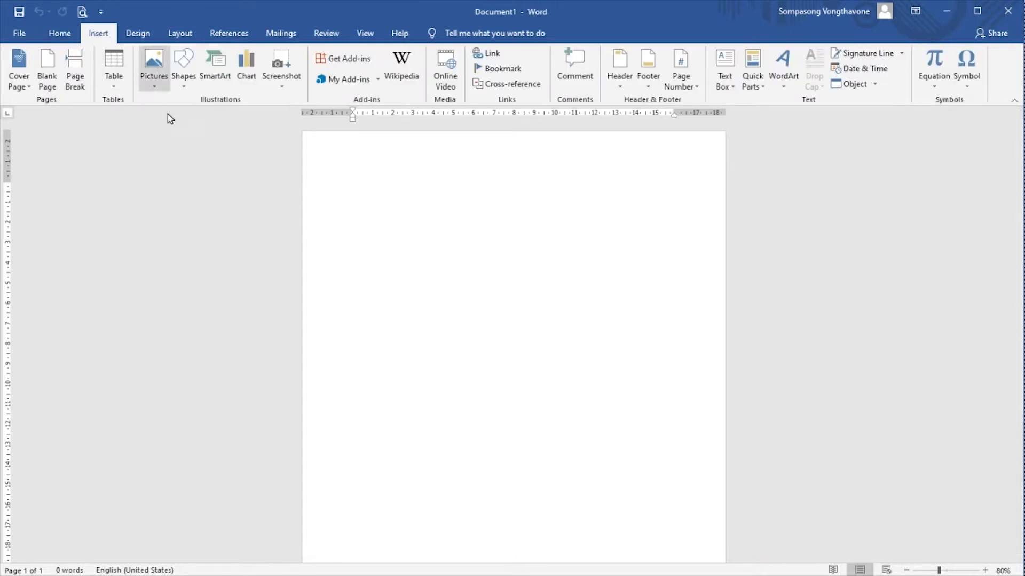
Step: Insert a default pie chart titled Sales, with its quarterly data sheet opening alongside
left_click(246, 75)
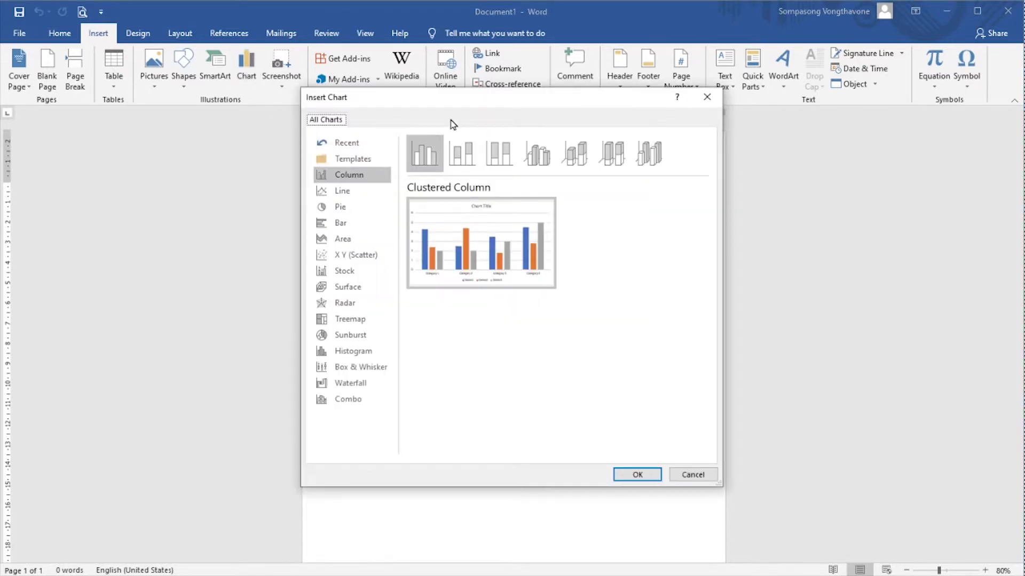
left_click_drag(457, 97, 448, 92)
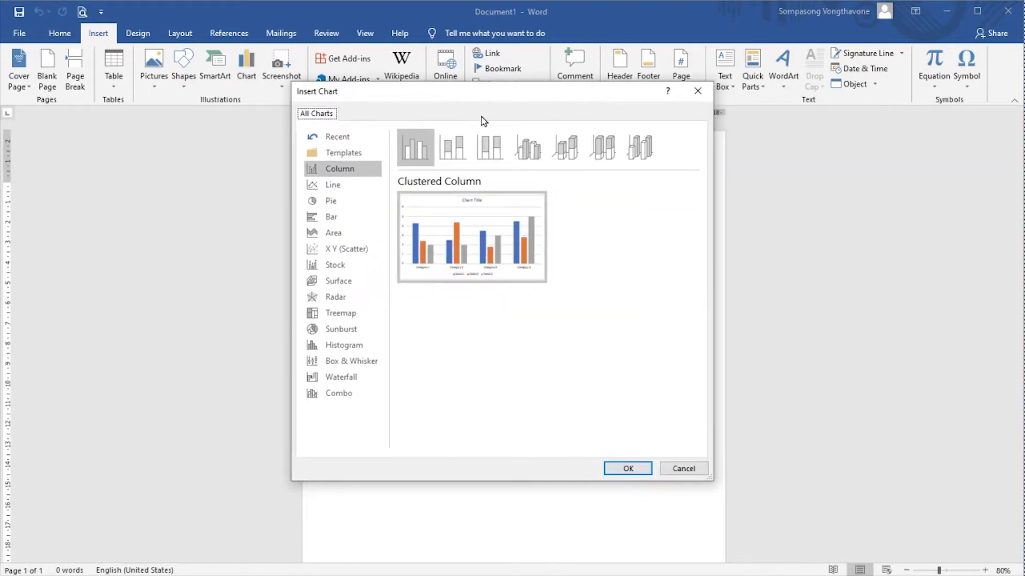
left_click(341, 170)
left_click(355, 189)
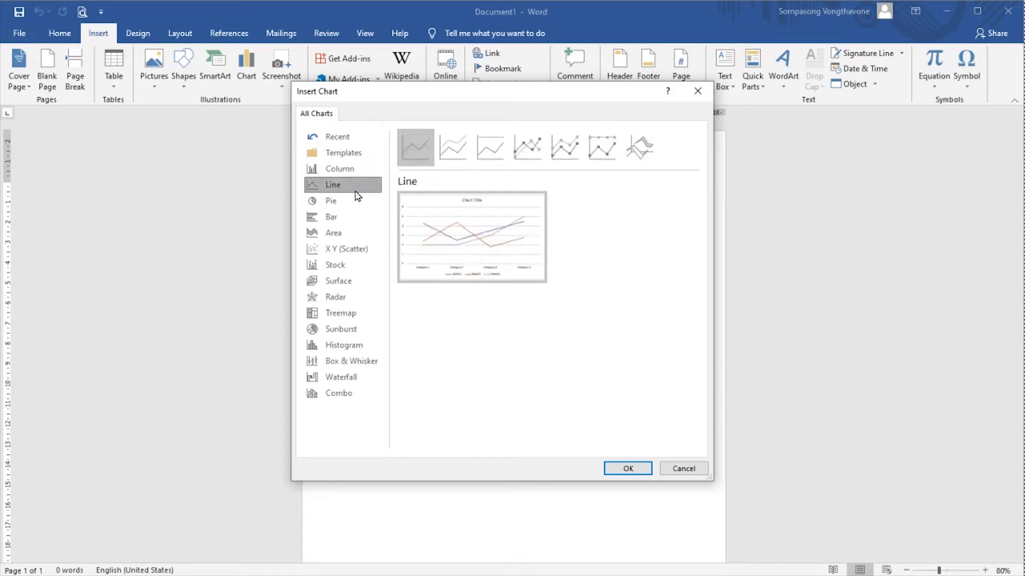
left_click(353, 201)
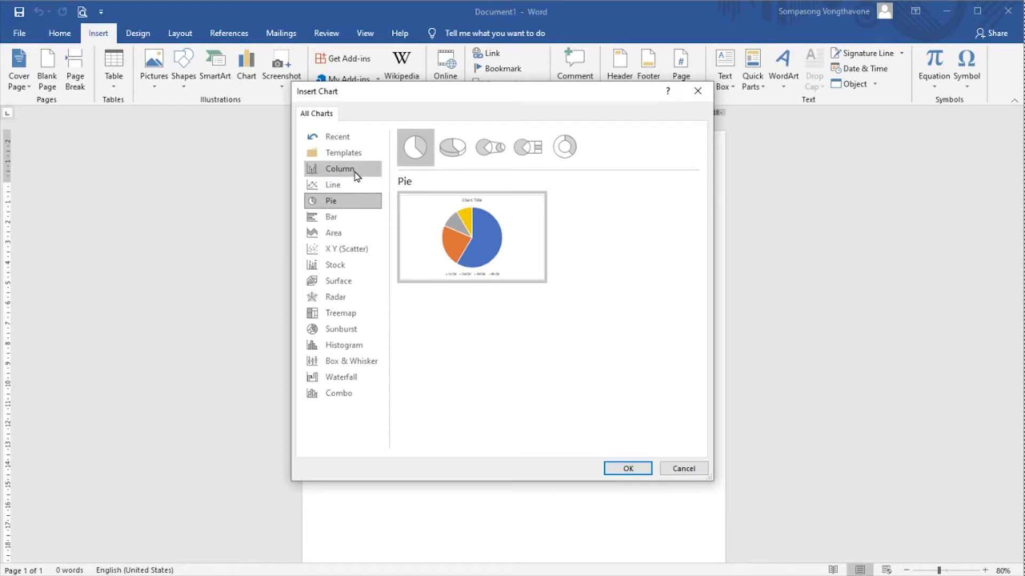
left_click(355, 170)
left_click(359, 201)
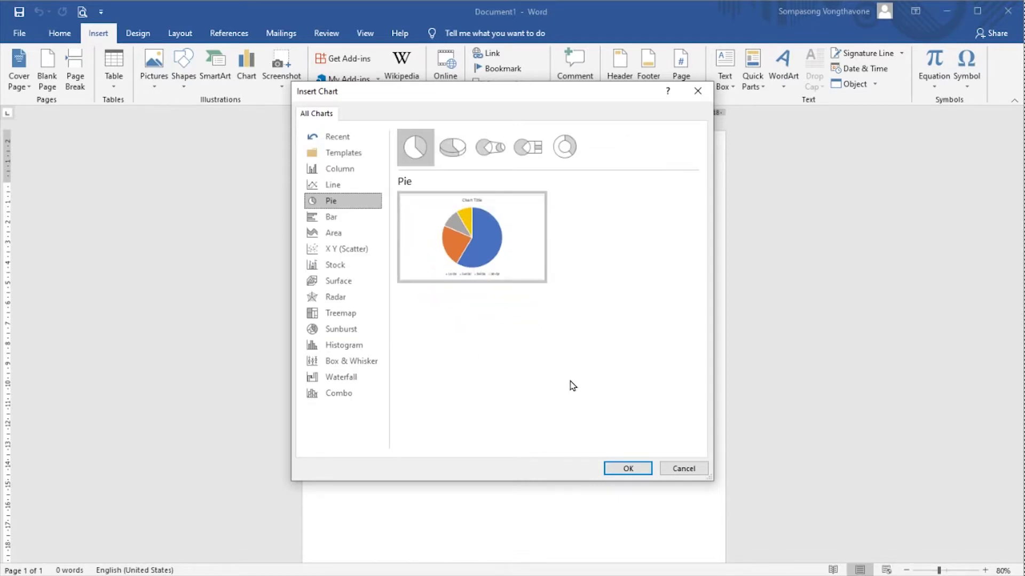
left_click(628, 473)
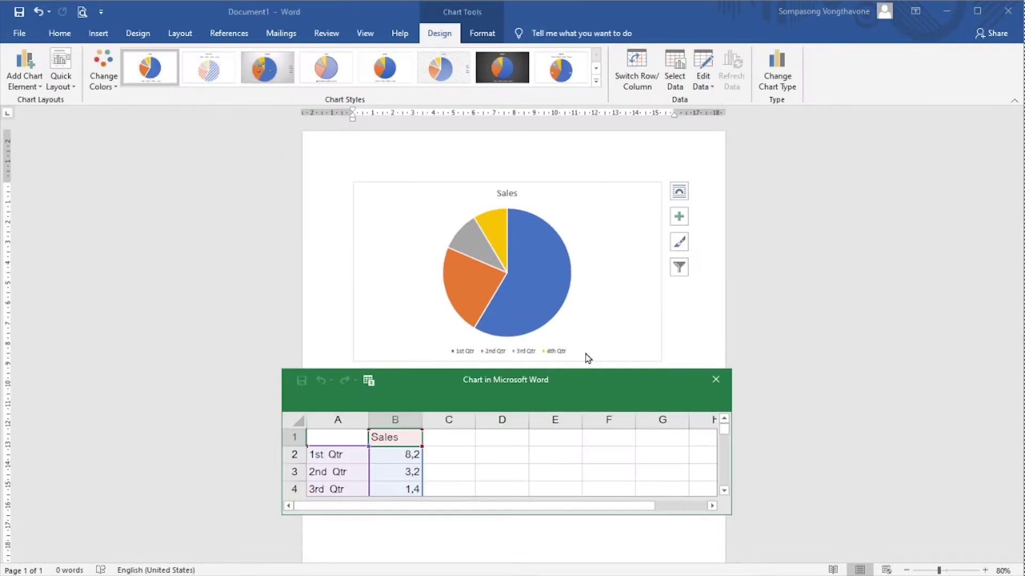
Step: Enlarge the data sheet window and park it below the pie so all four quarter rows show
left_click_drag(527, 384, 516, 242)
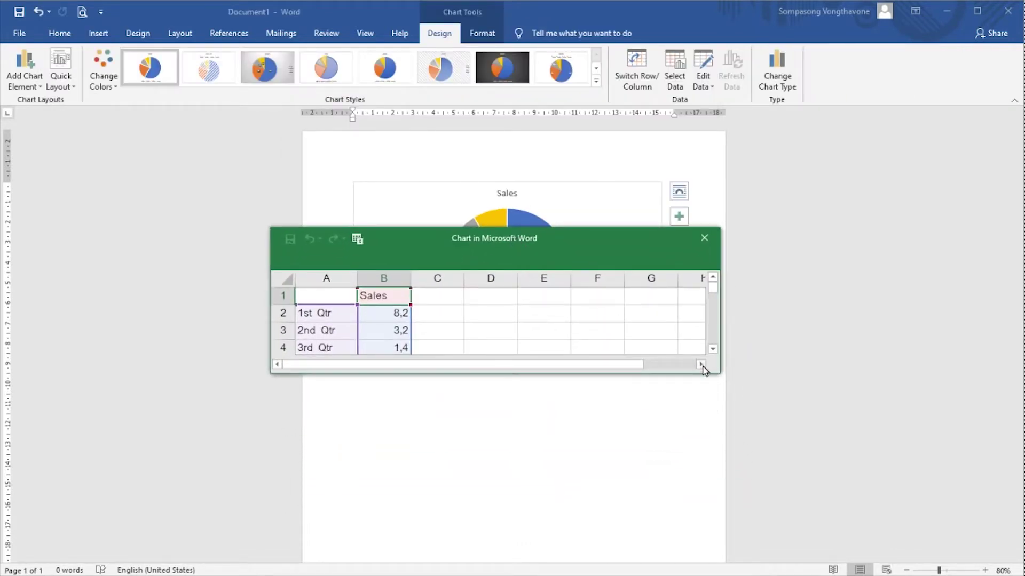
left_click_drag(720, 377, 766, 443)
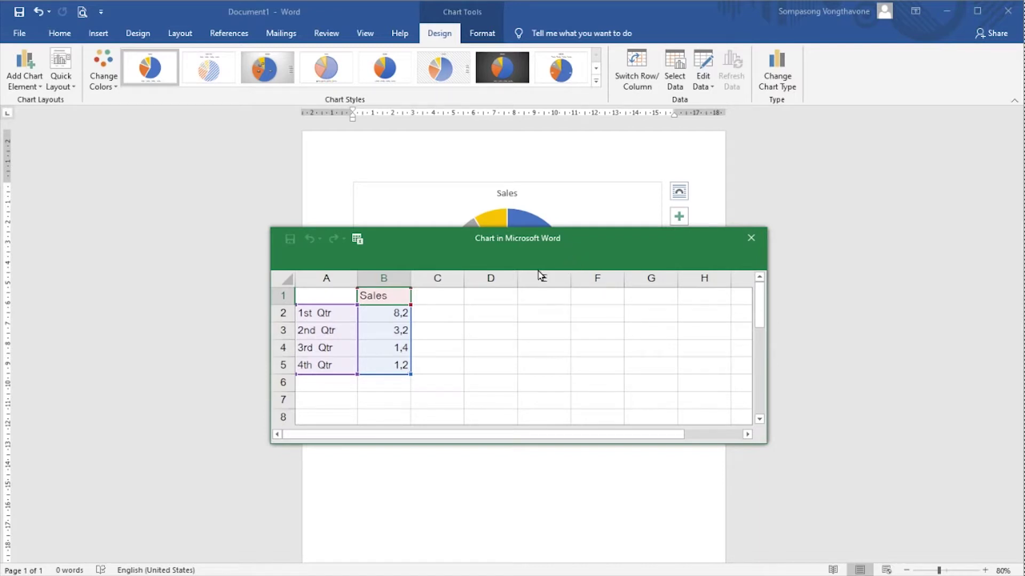
mouse_move(518, 252)
left_mouse_down()
mouse_move(509, 333)
mouse_move(512, 321)
mouse_move(812, 243)
mouse_move(732, 215)
mouse_move(467, 216)
left_mouse_up()
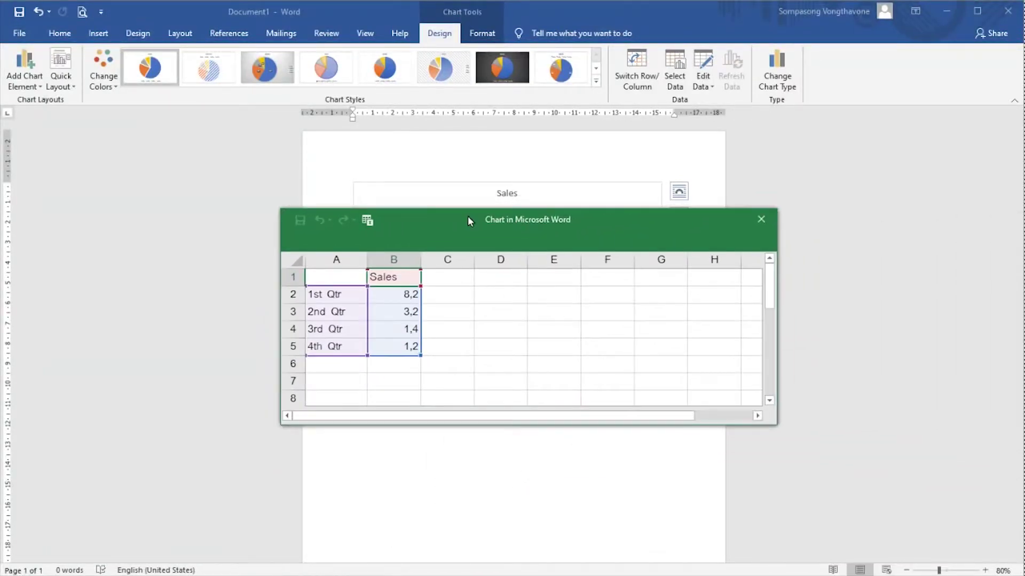
mouse_move(506, 226)
left_mouse_down()
mouse_move(508, 378)
mouse_move(483, 374)
left_mouse_up()
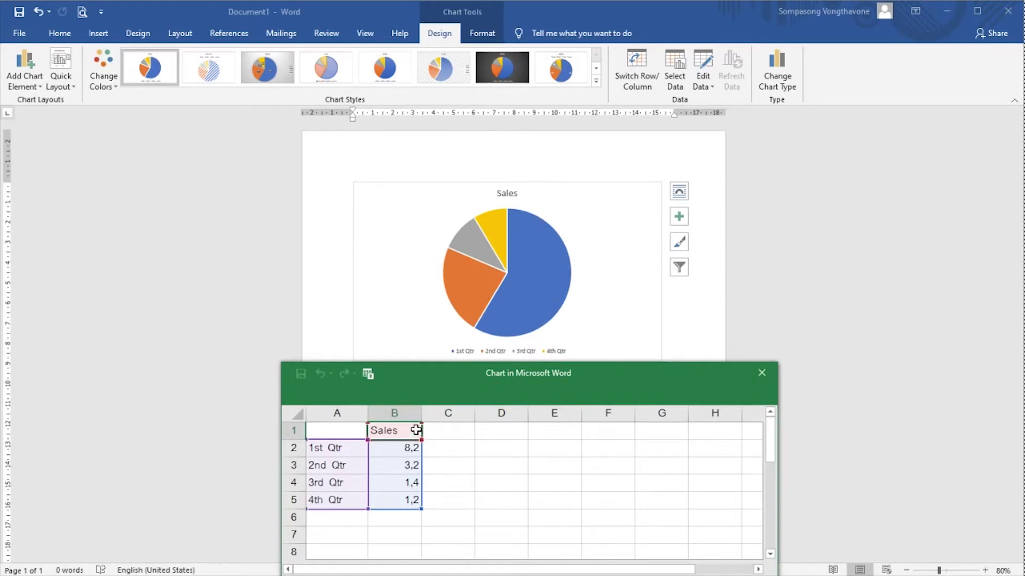
left_click(409, 448)
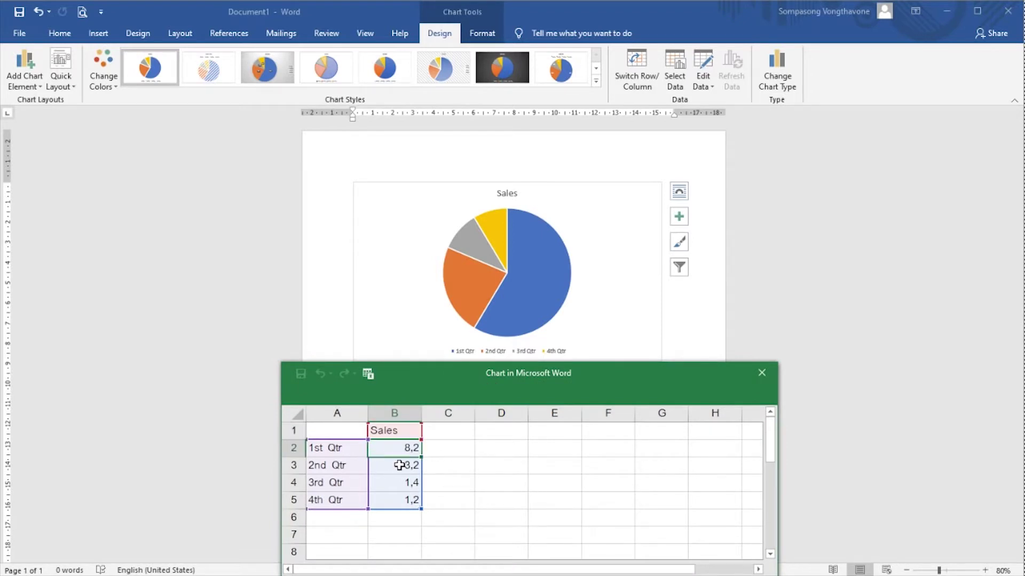
Step: Change the 1st Qtr value in B2 to 50
type("50")
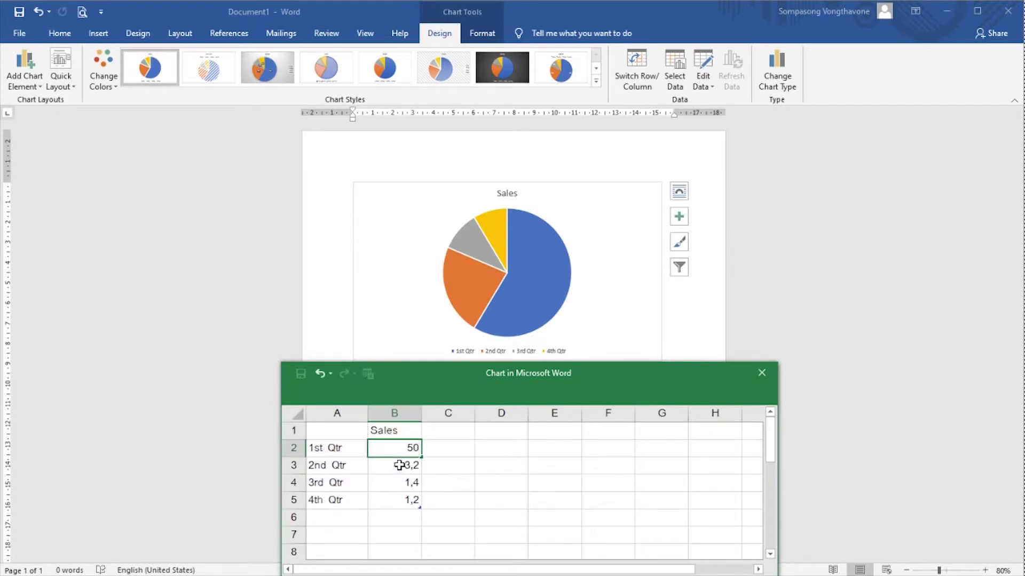
key("Return")
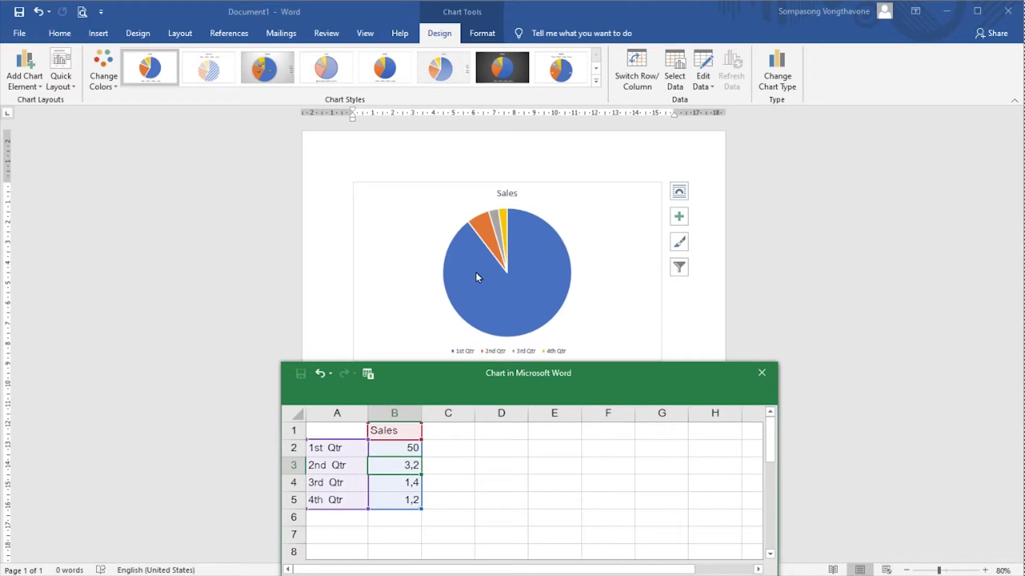
left_click(402, 431)
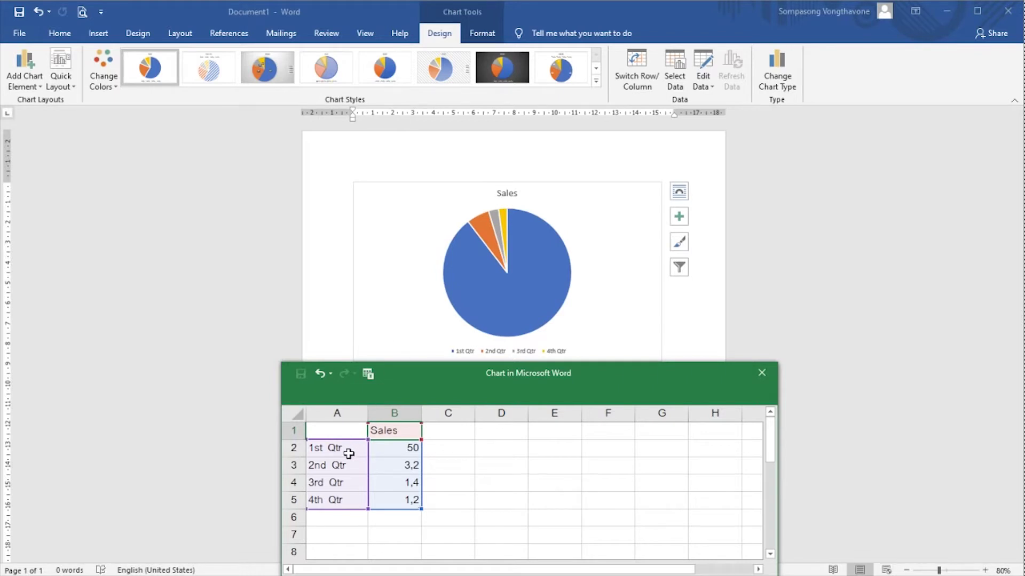
Step: Select the category labels A2:A5 and the values B2:B5, ending on series name cell B1
left_click_drag(348, 451, 331, 503)
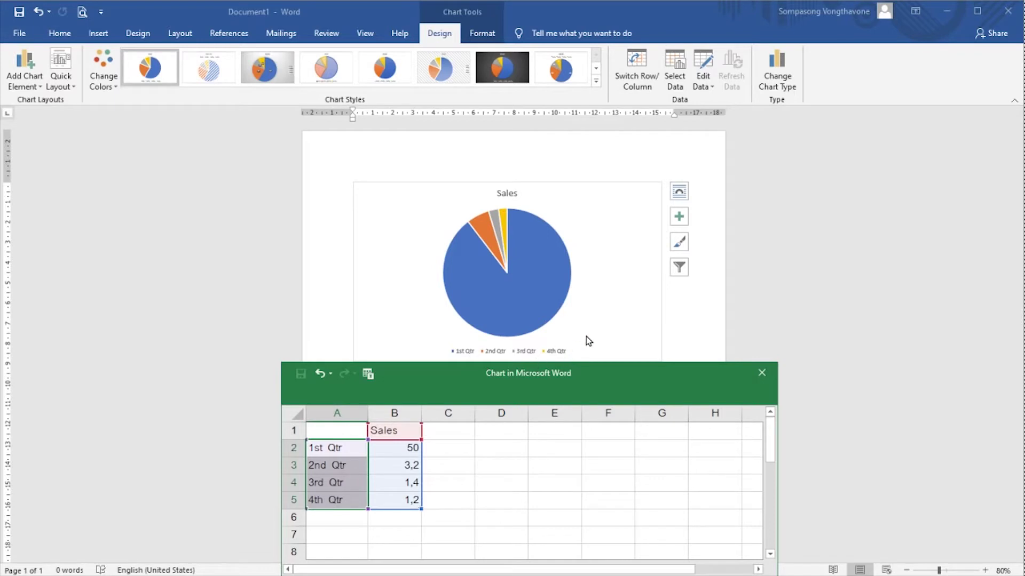
scroll(572, 347, "up", 7, "ctrl")
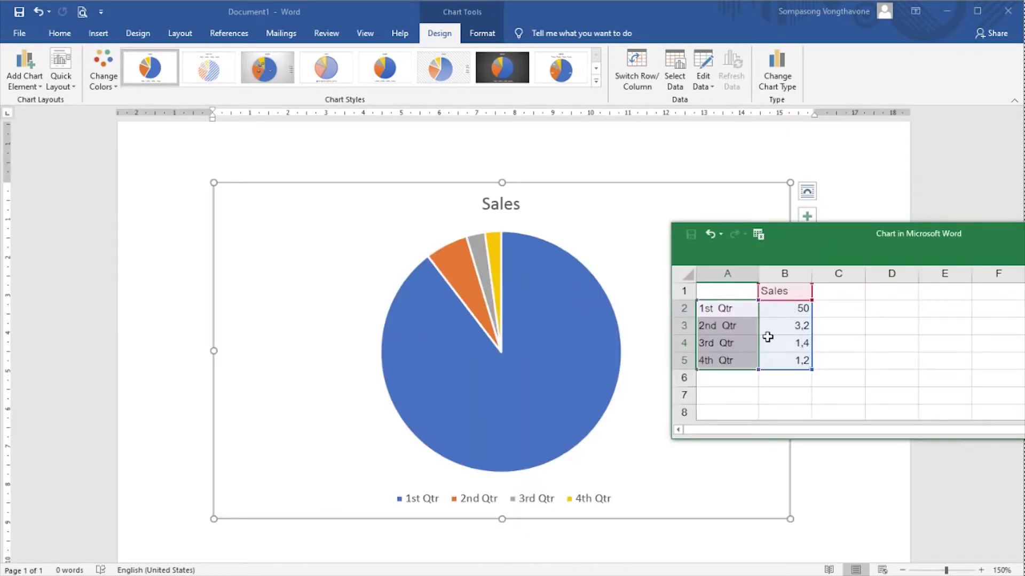
left_click(850, 400)
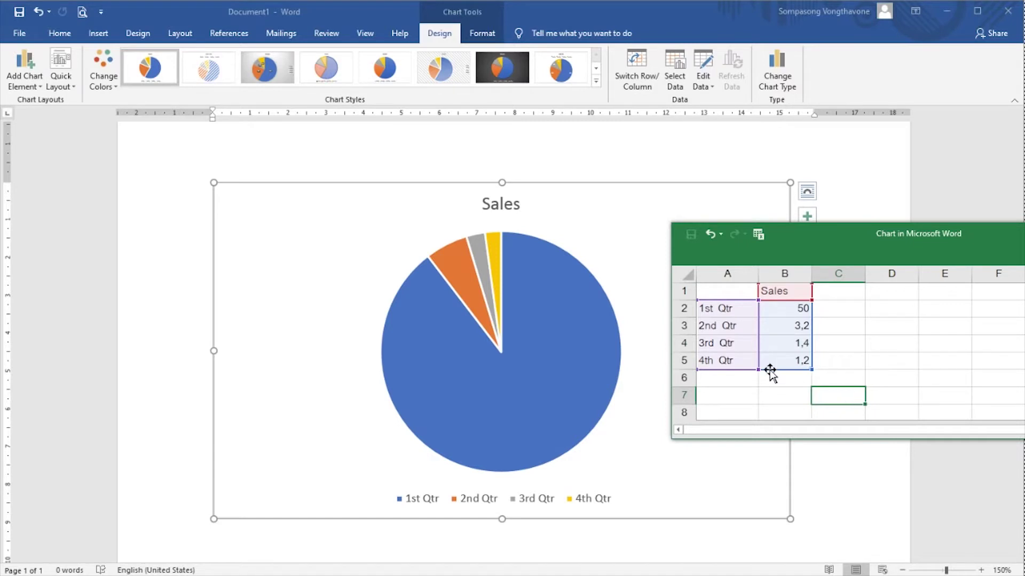
left_click(727, 311)
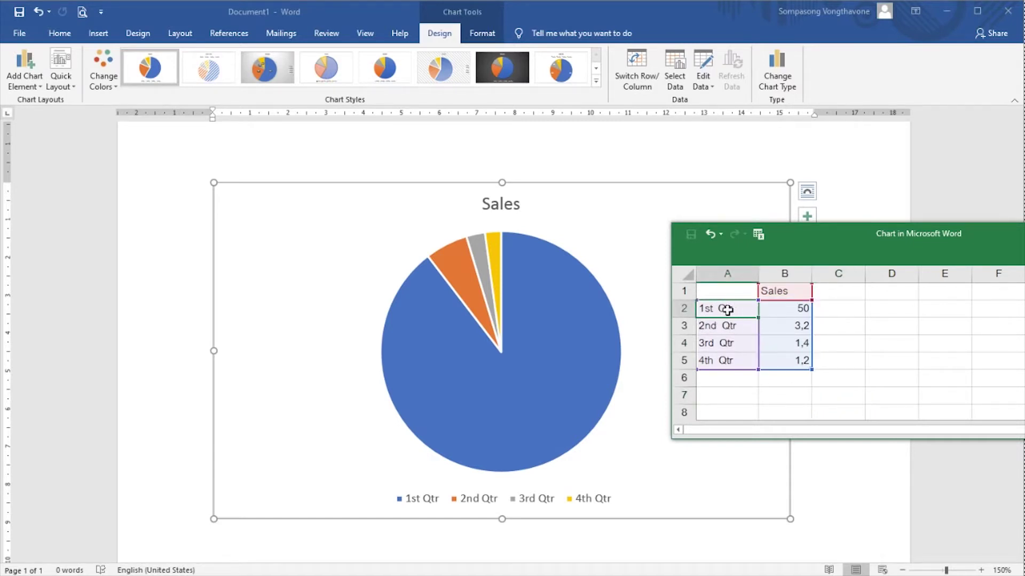
left_click_drag(727, 309, 720, 361)
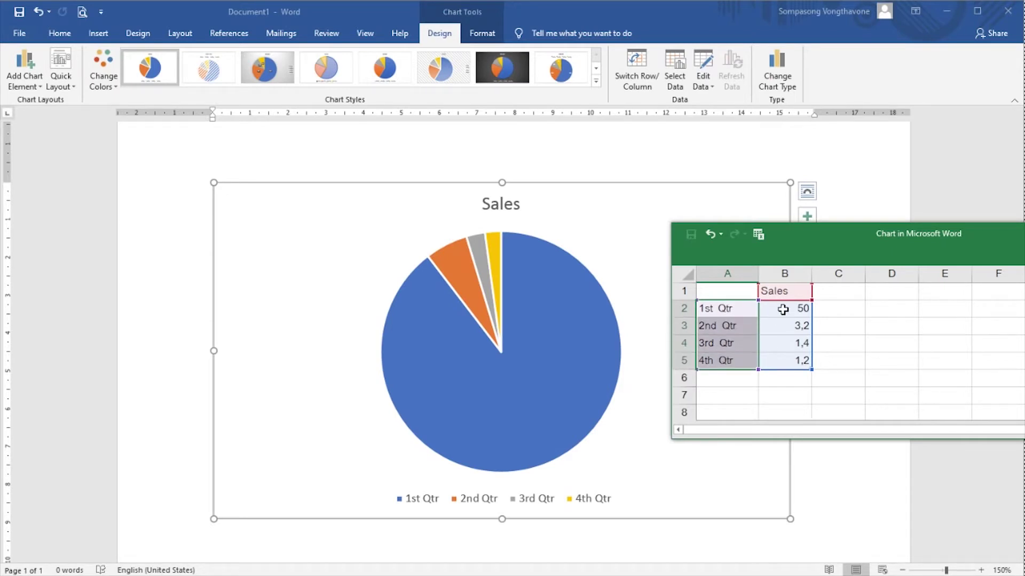
left_click_drag(783, 310, 784, 360)
left_click(800, 293)
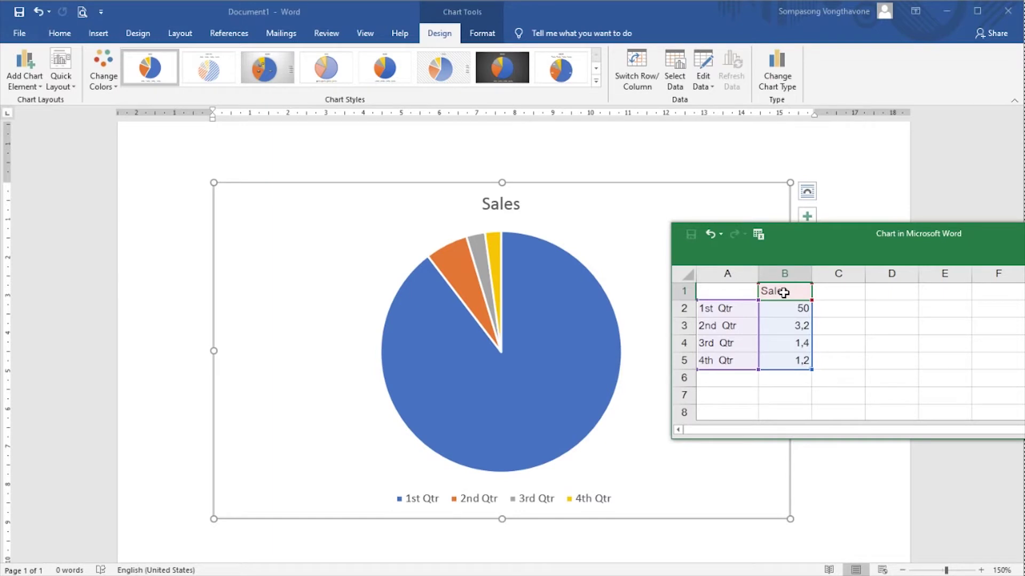
Step: Rename the series to Gender and the first two categories to Male and Female
type("Gender")
key("Return")
left_click(736, 307)
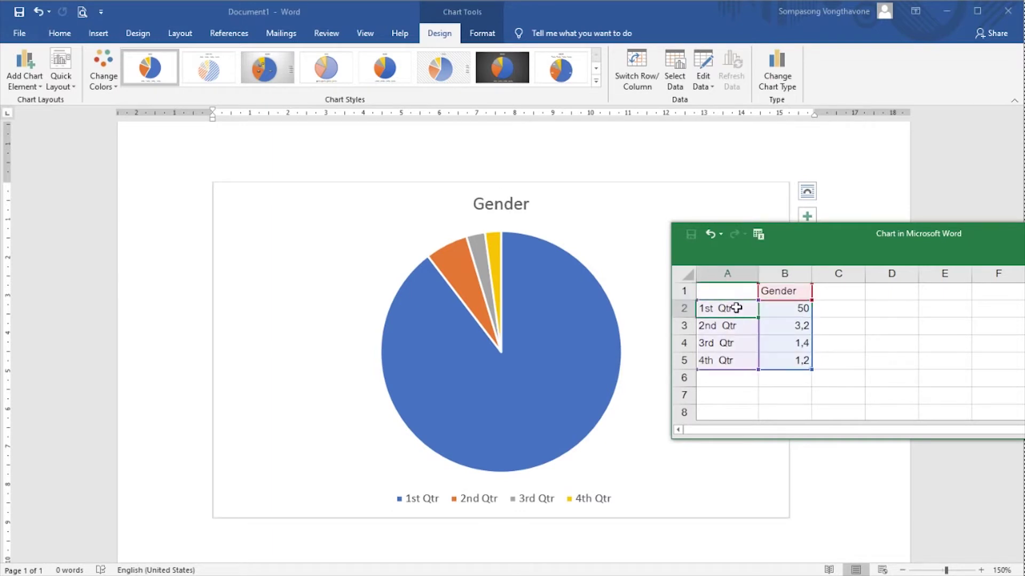
type("Male")
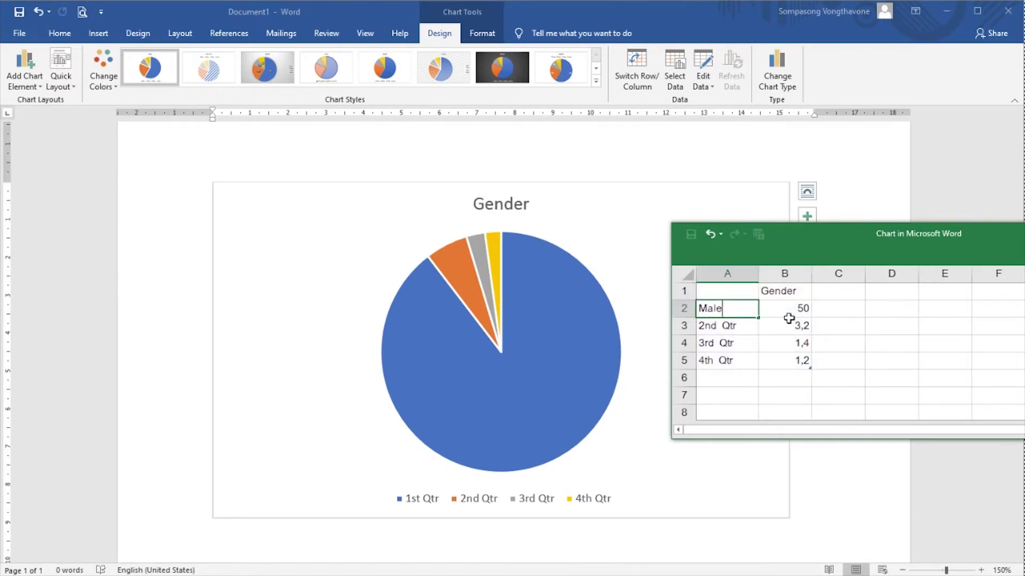
key("Return")
type("Femal")
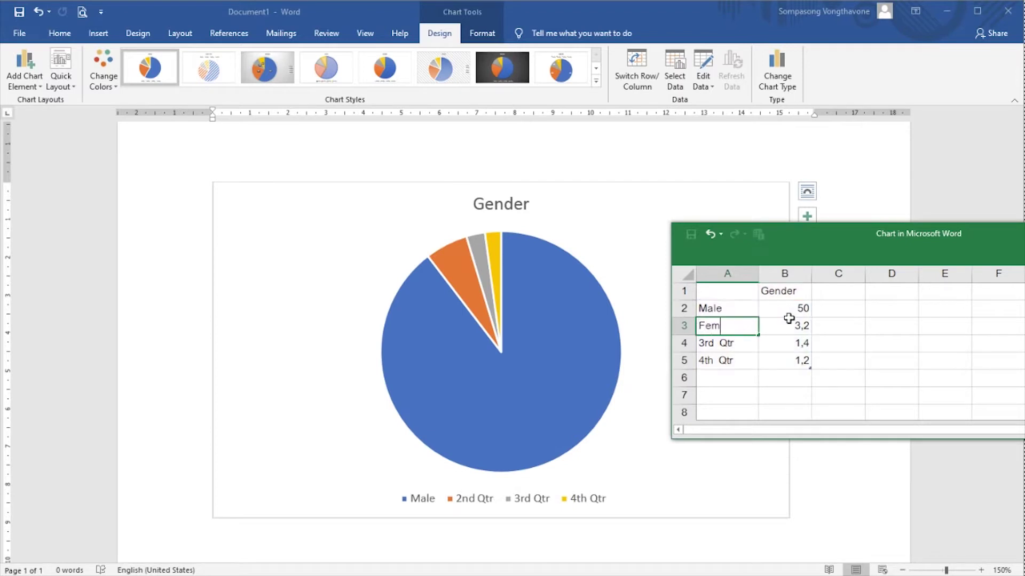
type("e")
key("Return")
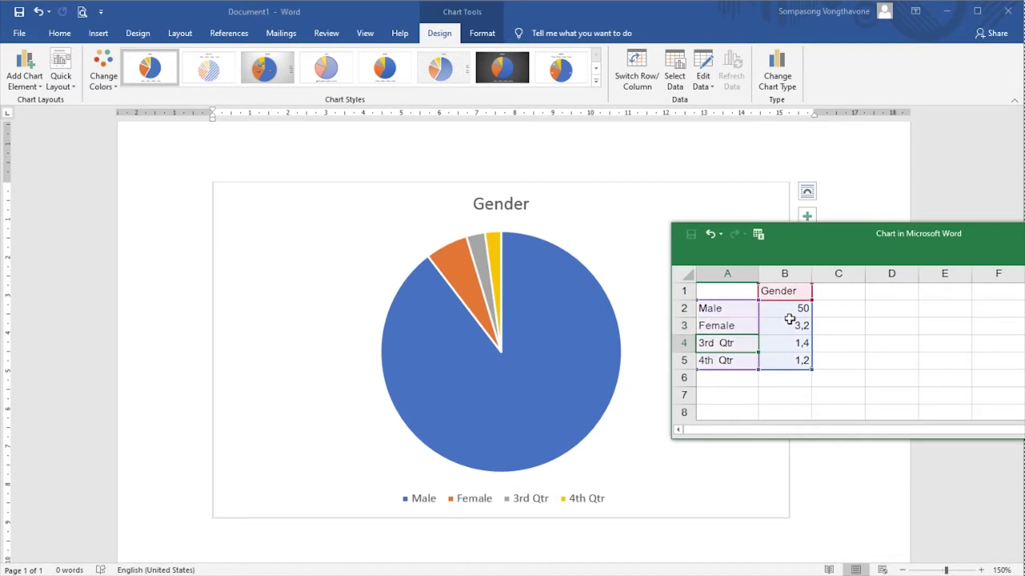
Step: Shrink the charted data range to the Male and Female rows, A2:B3
left_click(904, 363)
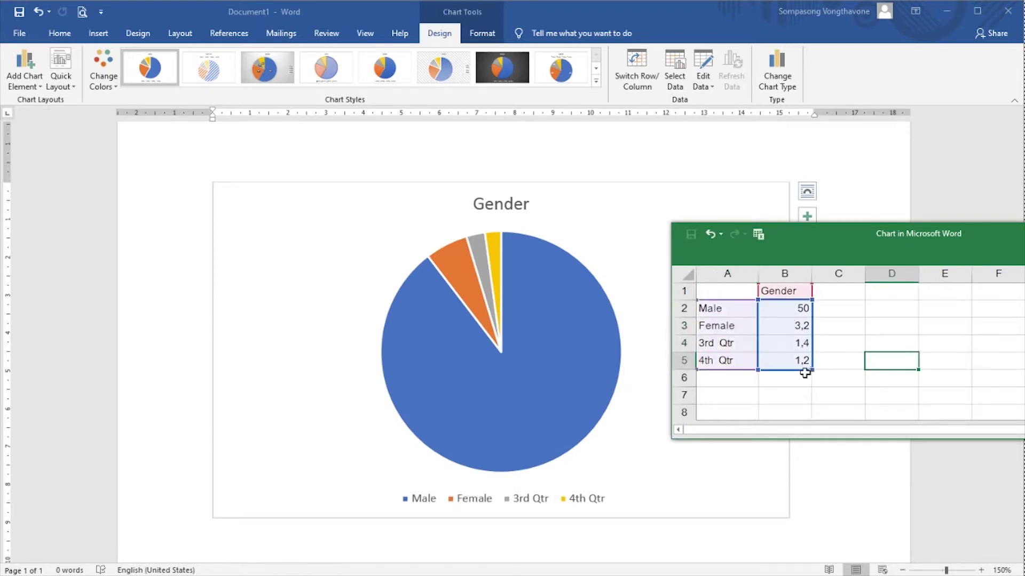
left_click(724, 348)
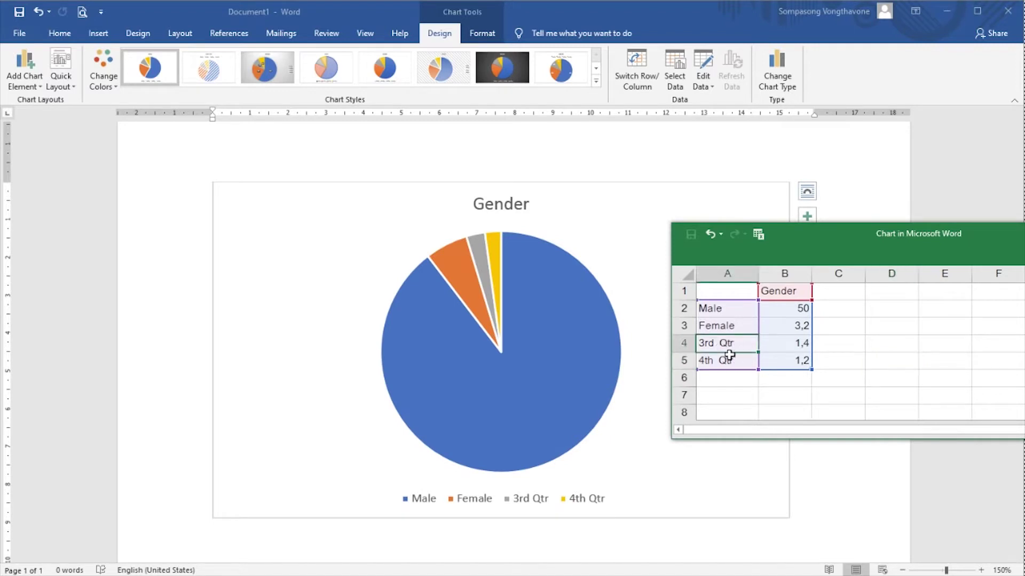
left_click_drag(724, 350, 736, 361)
left_click(781, 394)
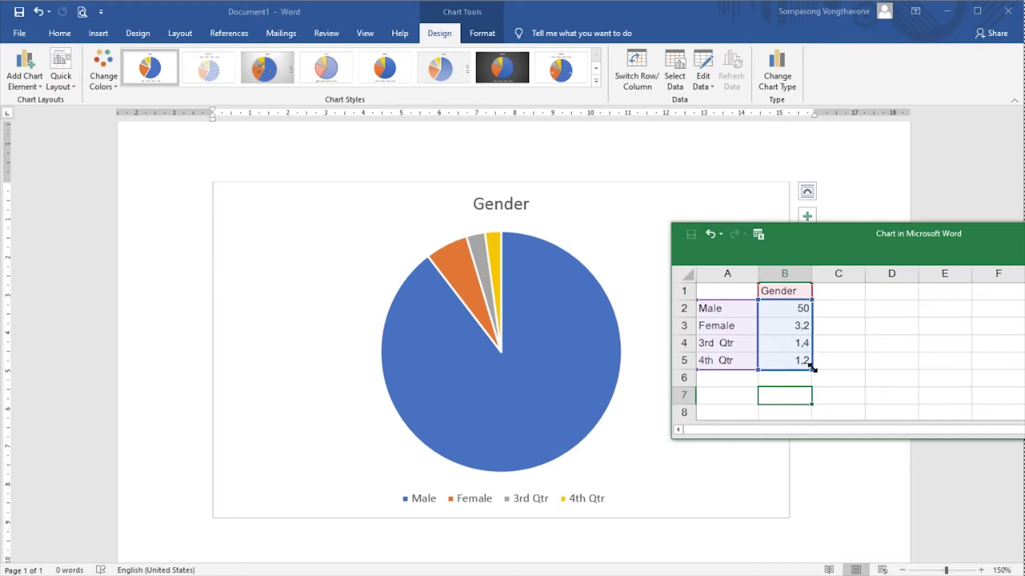
left_click_drag(811, 367, 811, 335)
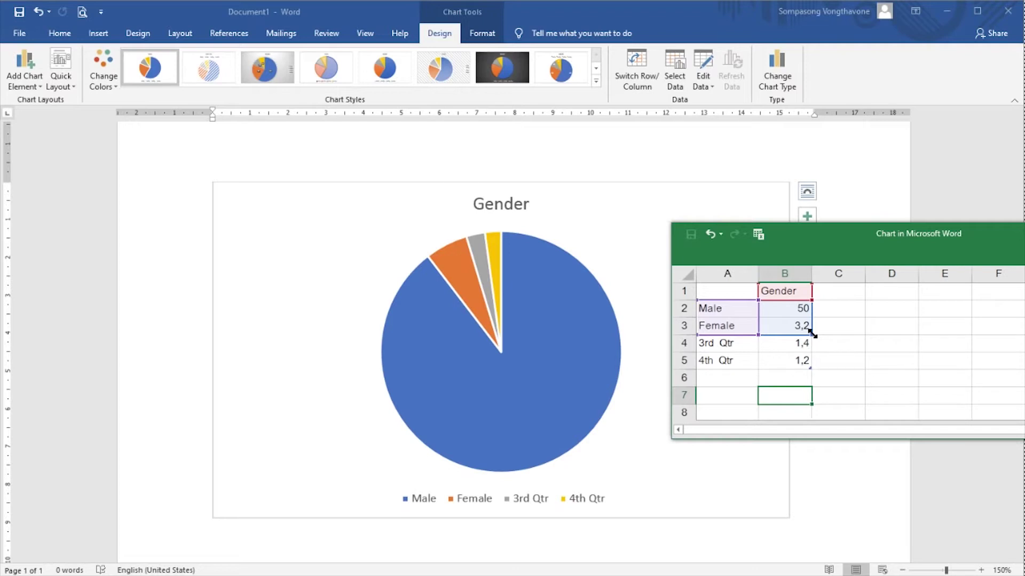
mouse_move(811, 335)
left_mouse_down()
mouse_move(812, 369)
mouse_move(806, 335)
mouse_move(794, 337)
left_mouse_up()
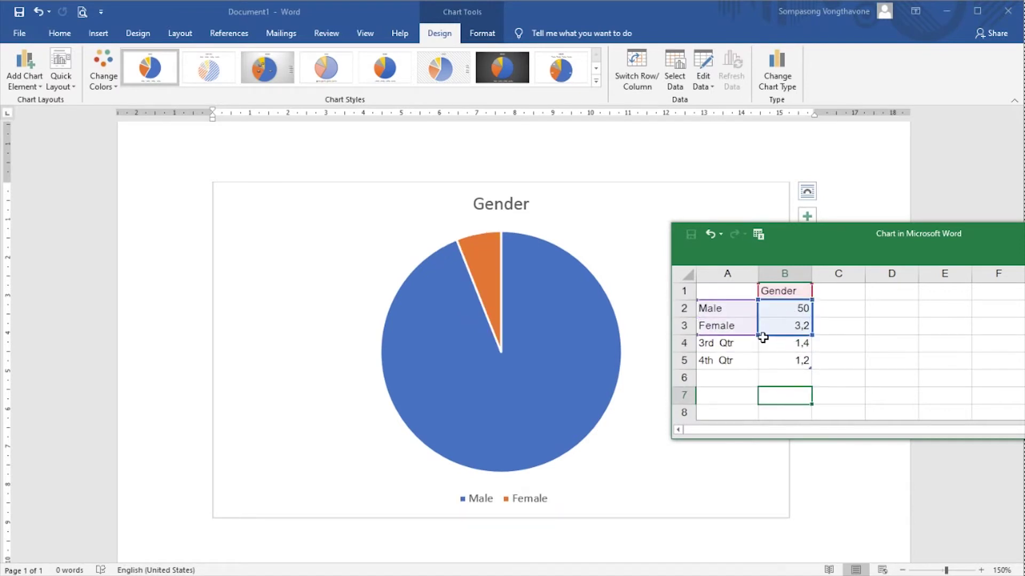
Step: Set Male to 55 in B2 and Female to 60 in B3, then close the data sheet
left_click(791, 307)
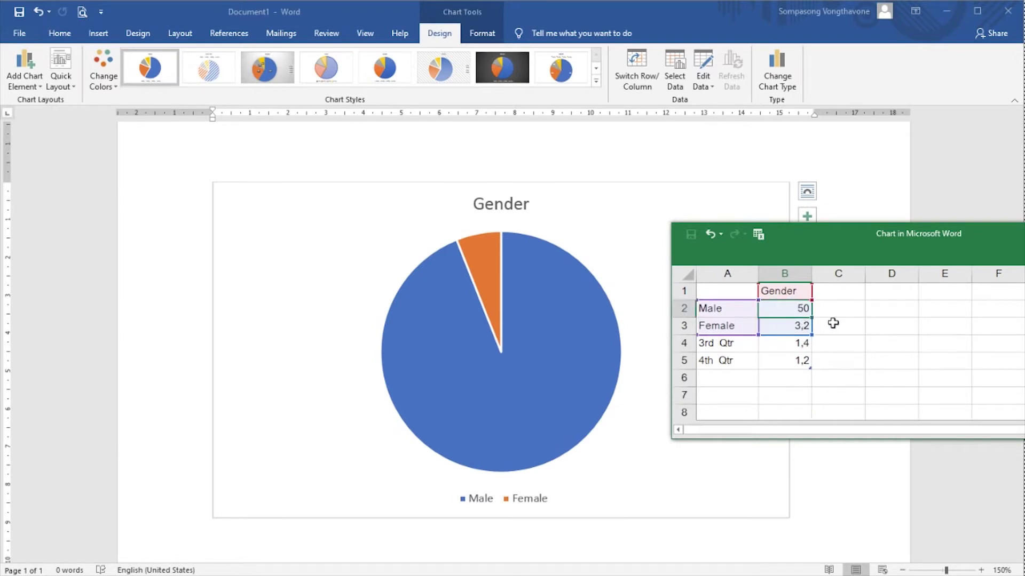
type("5")
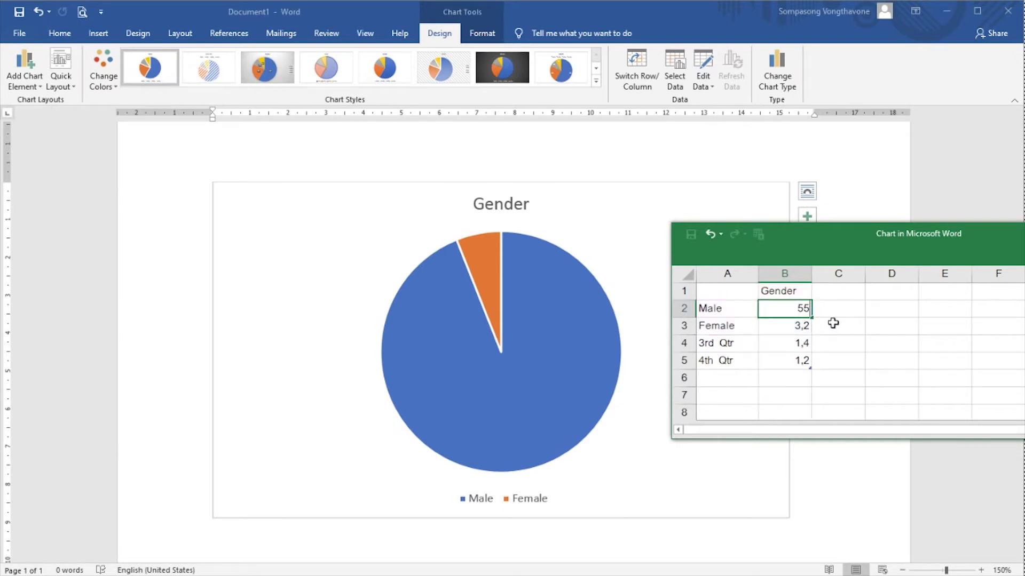
key("Return")
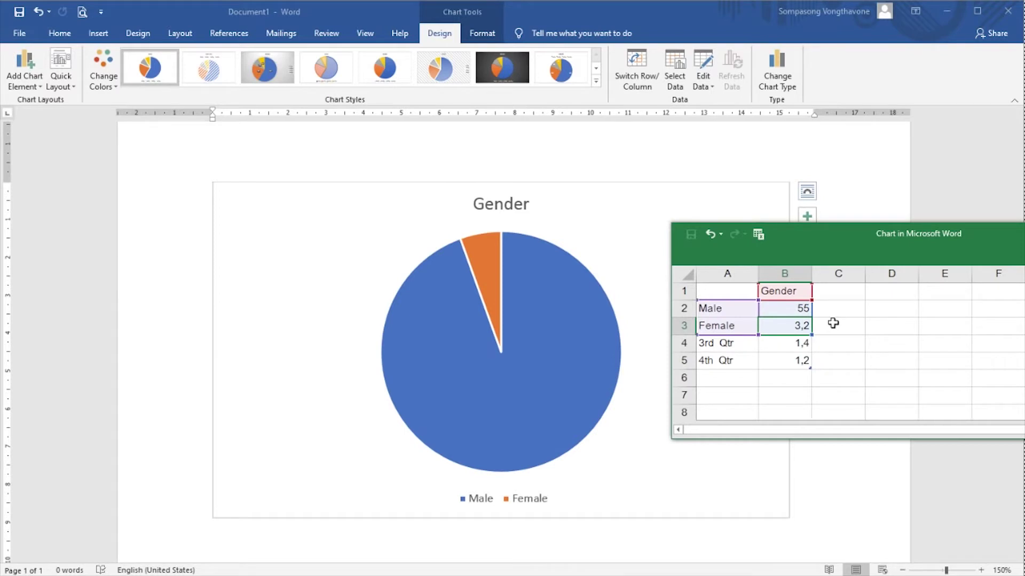
type("60")
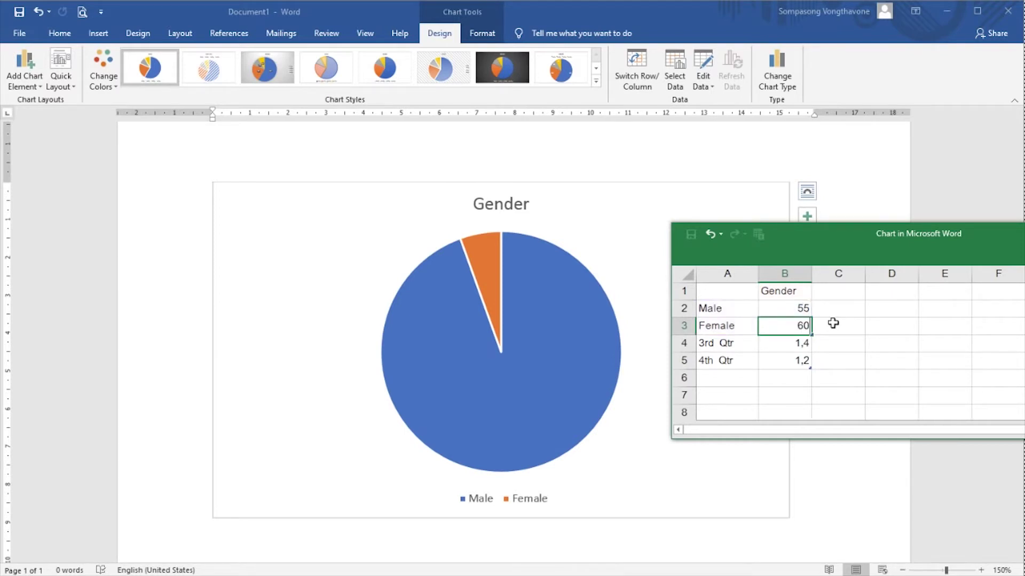
key("Return")
left_click(879, 344)
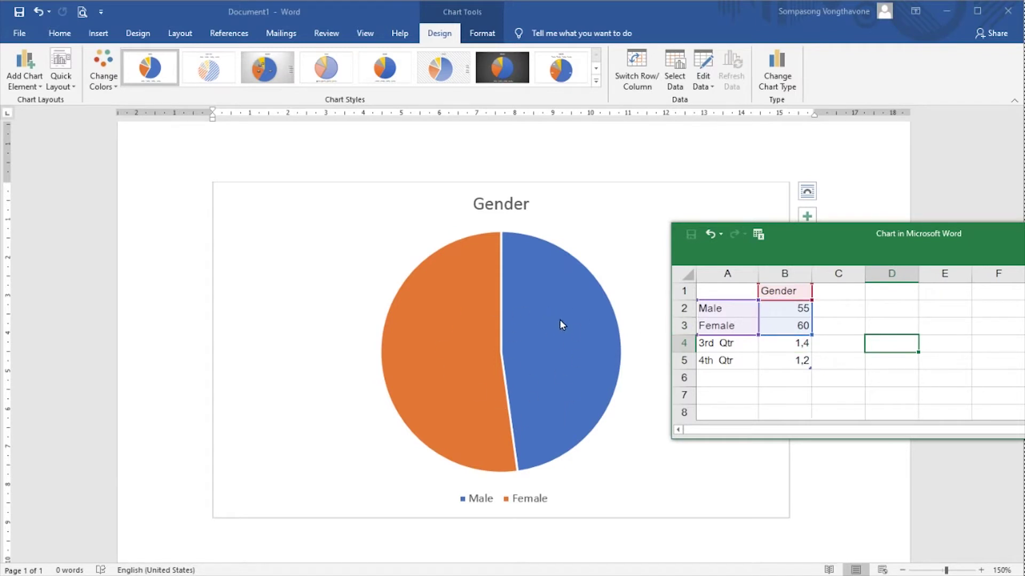
left_click_drag(842, 237, 486, 208)
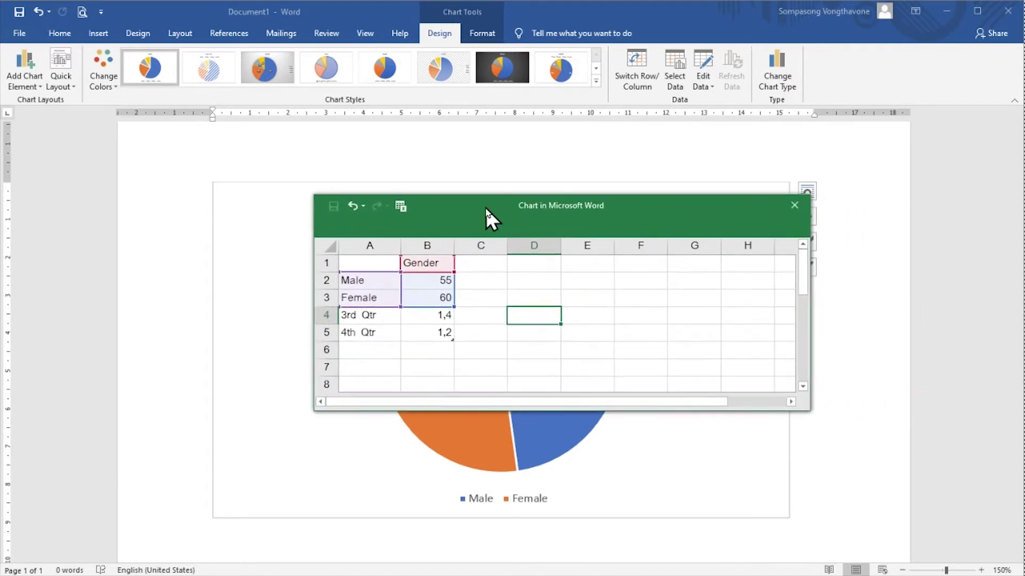
left_click(795, 212)
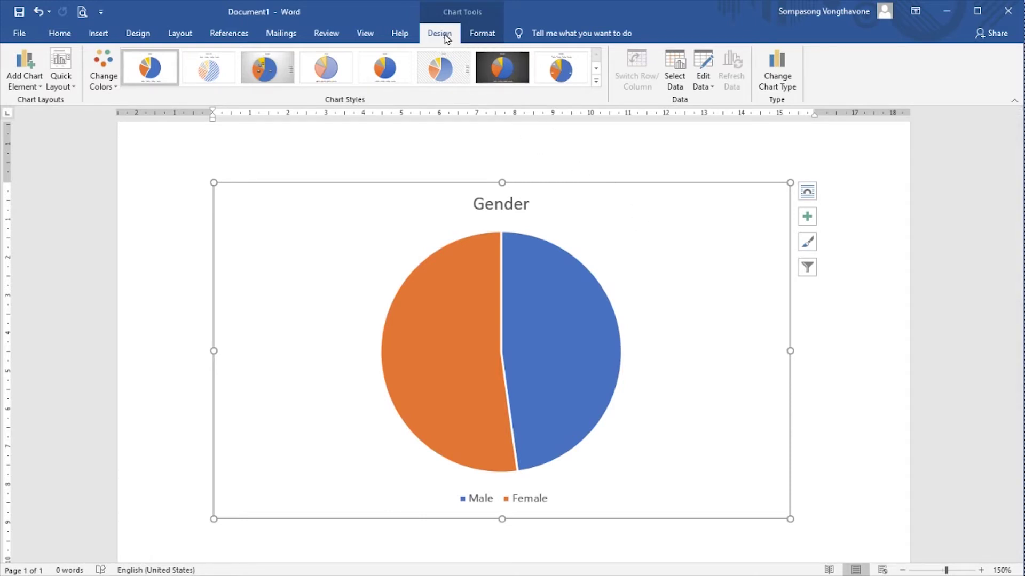
Step: Reopen the chart data via Edit Data, change Male in B2 to 65, and close it
left_click(704, 66)
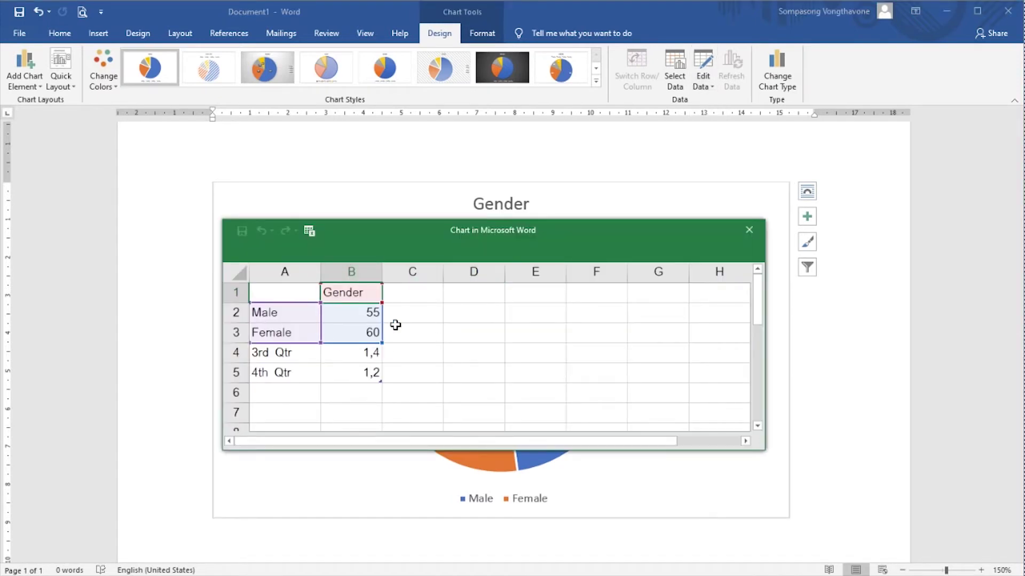
left_click(361, 318)
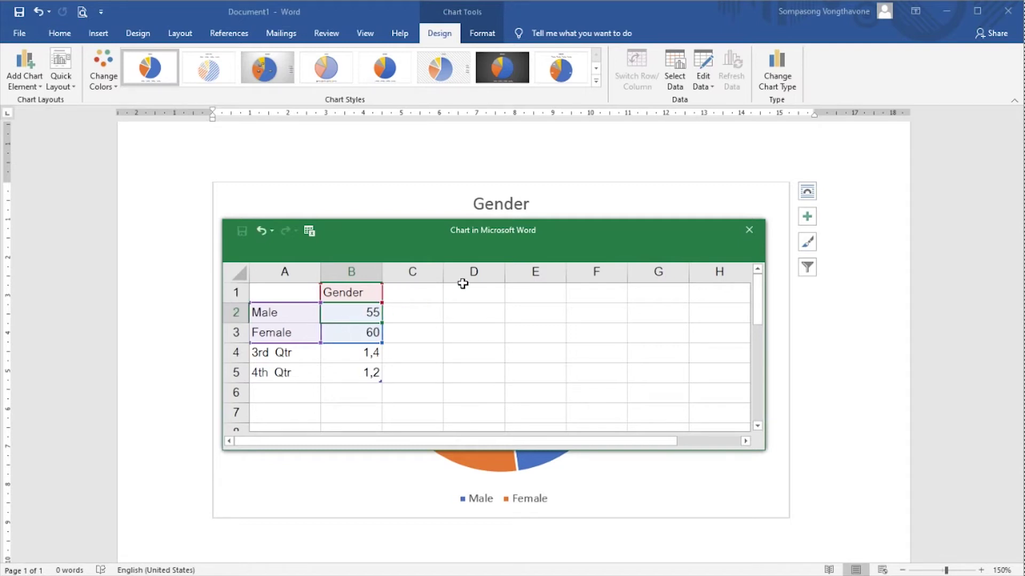
type("6")
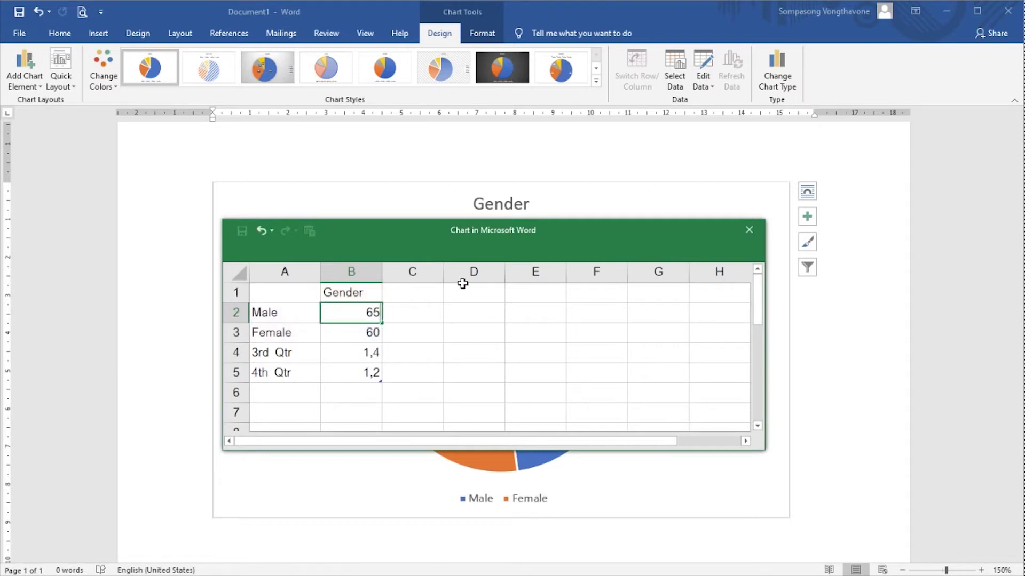
key("Return")
left_click_drag(507, 237, 537, 204)
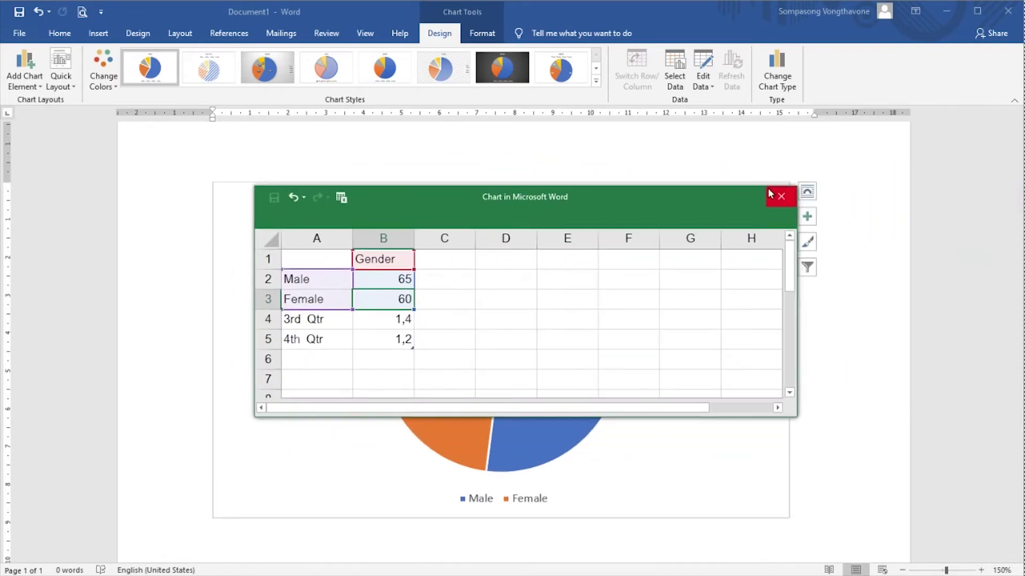
left_click(781, 199)
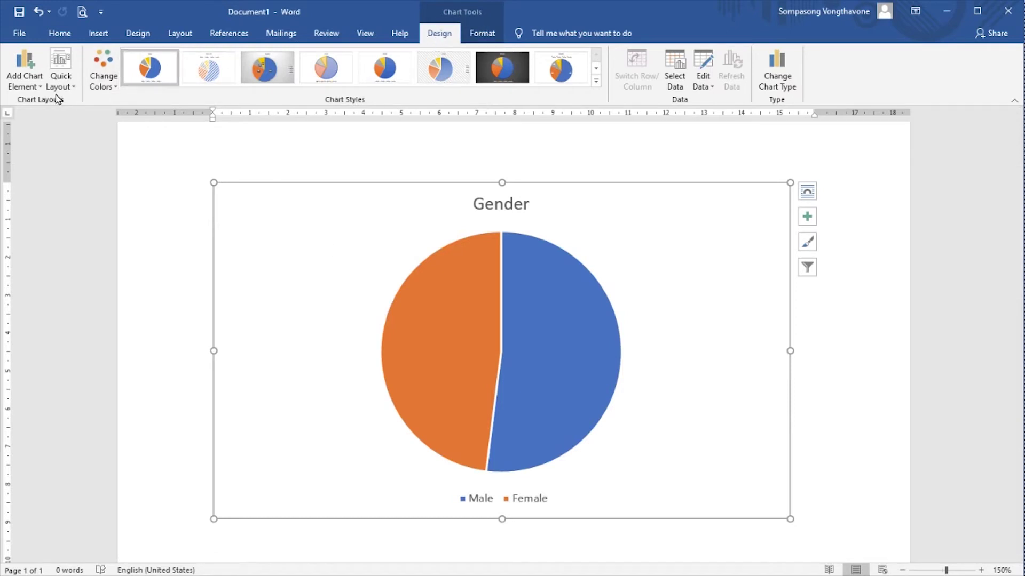
Step: Add data labels showing 65 and 60 and open More Data Label Options
left_click(28, 91)
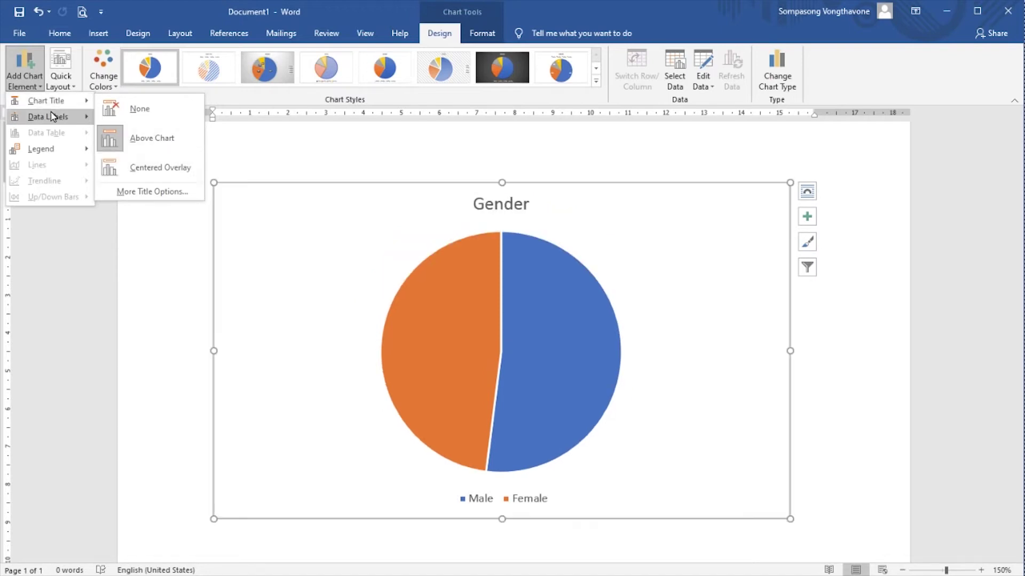
mouse_move(48, 116)
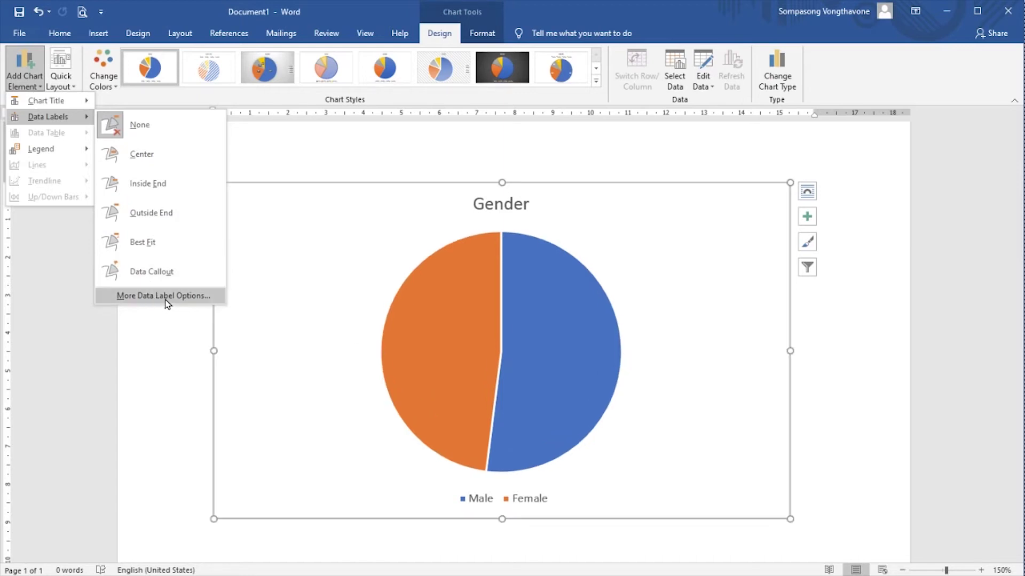
left_click(166, 297)
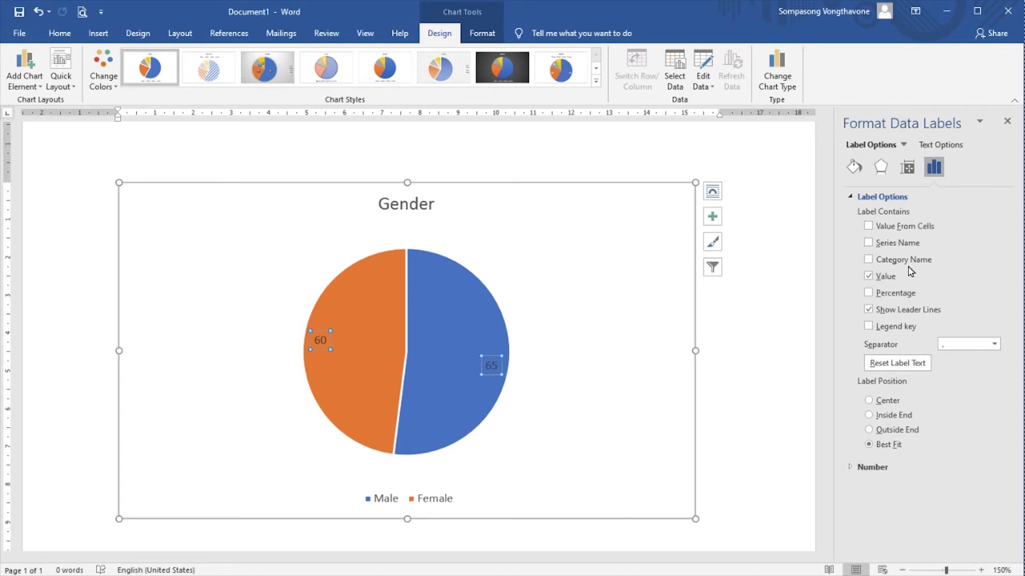
Step: Make the labels show category name, value and percentage, leaving series name off
left_click(868, 242)
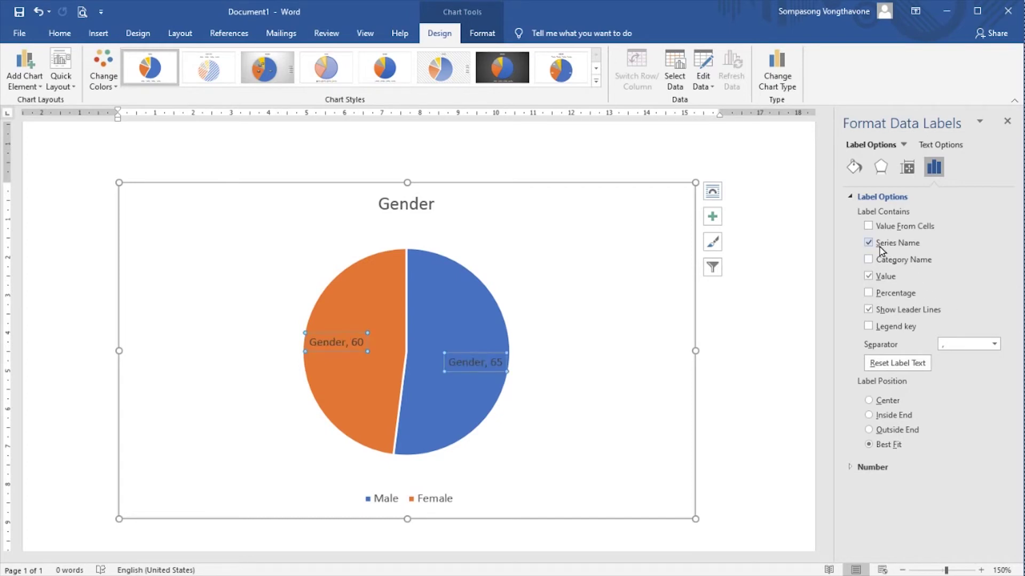
left_click(878, 244)
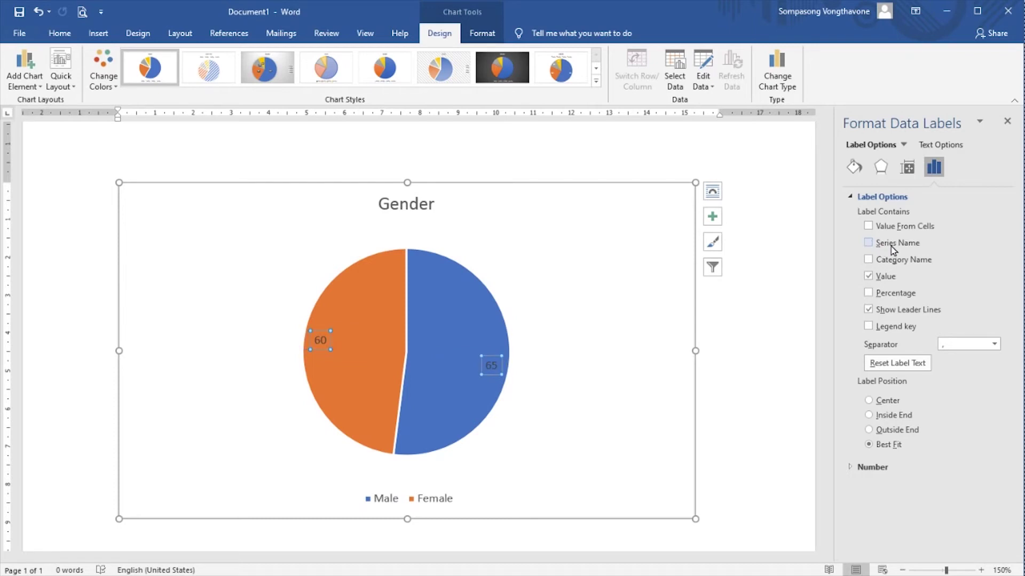
left_click(900, 265)
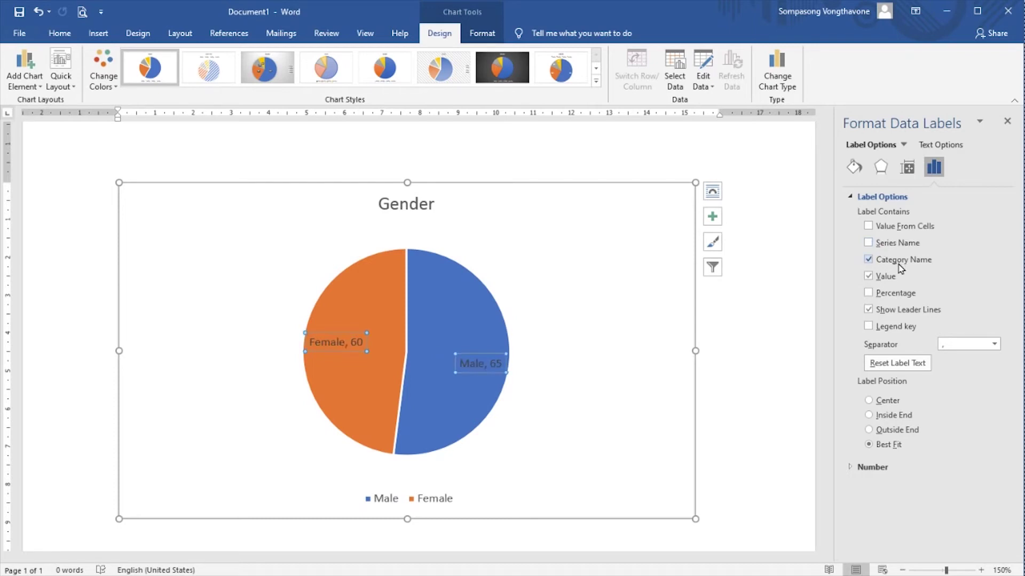
left_click(902, 297)
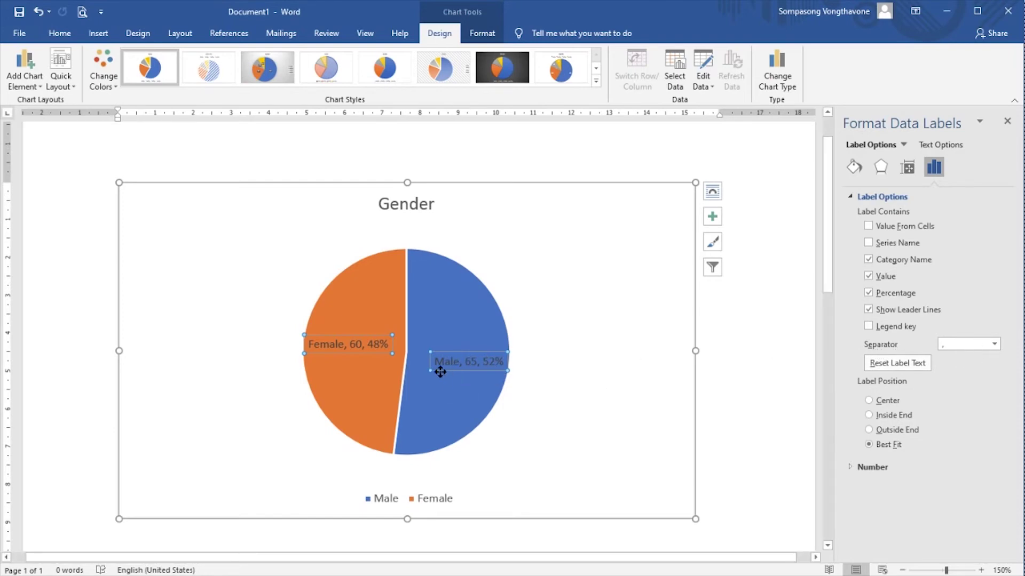
left_click(992, 347)
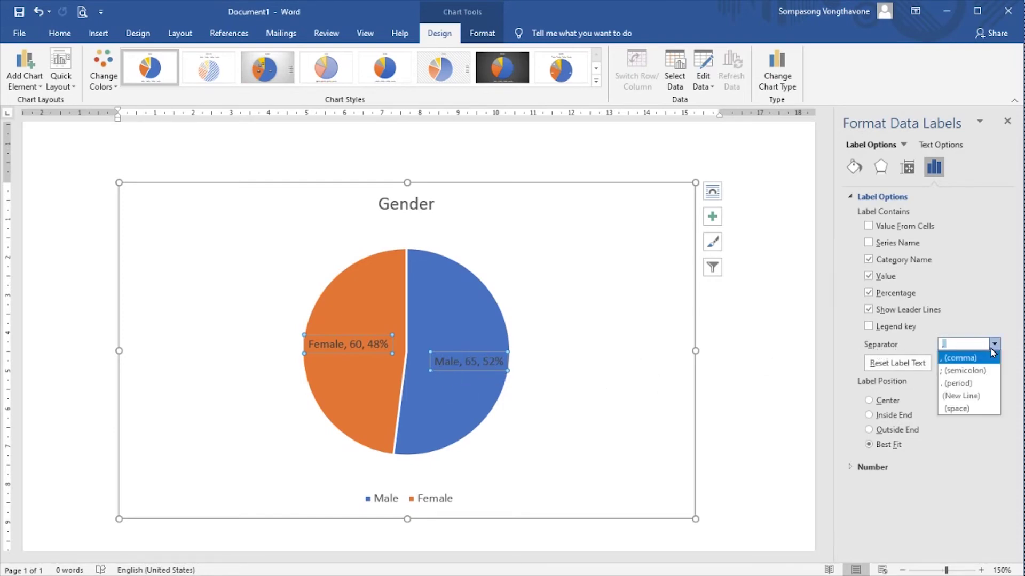
Step: Use a new-line label separator and set the label position to Outside End
left_click(984, 397)
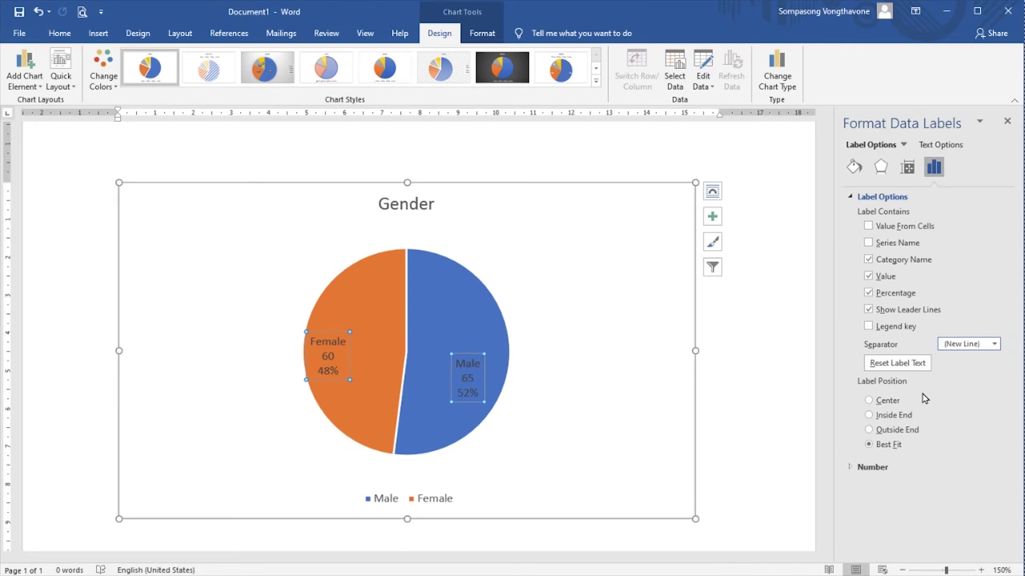
left_click(888, 401)
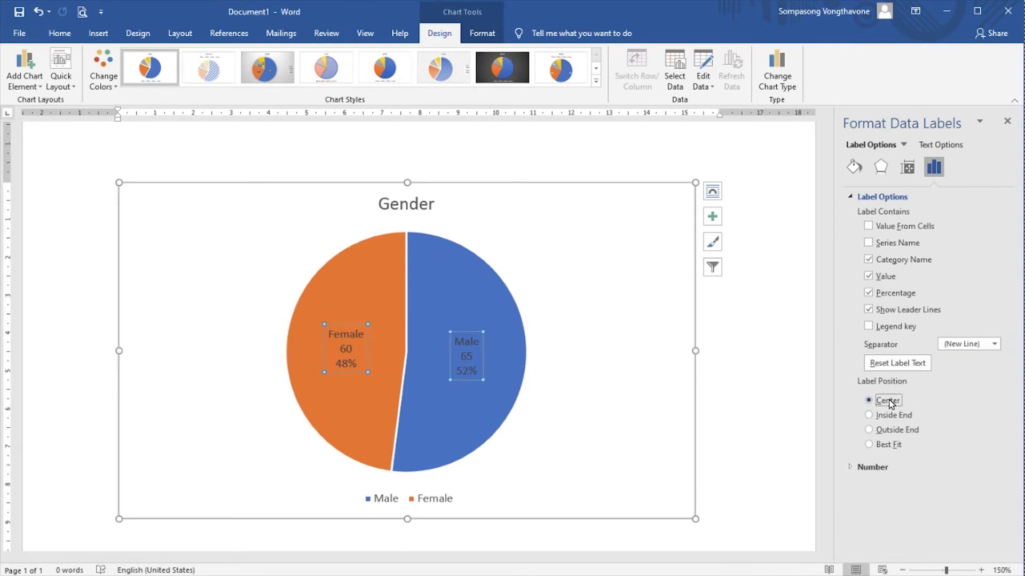
left_click(892, 419)
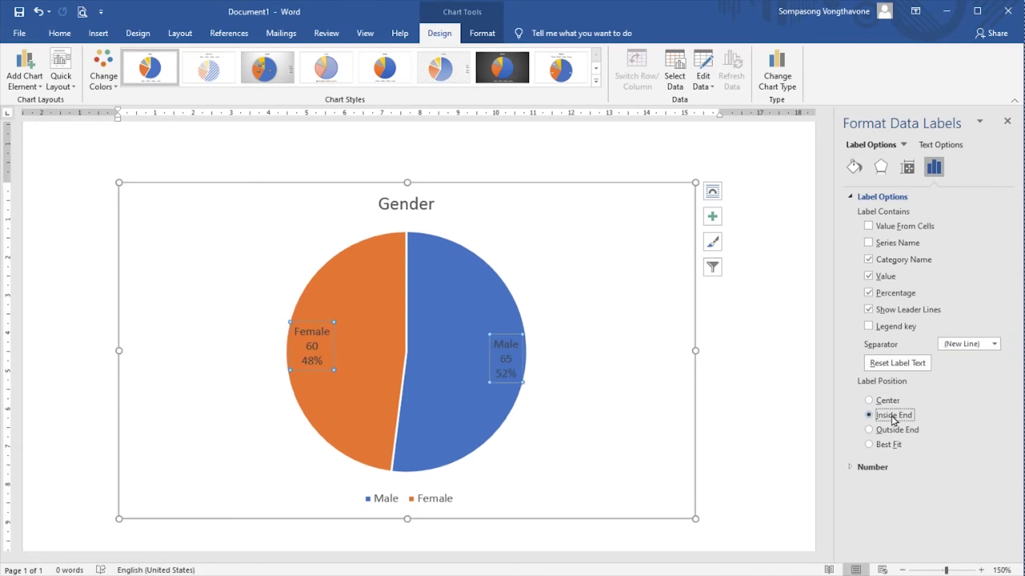
left_click(893, 430)
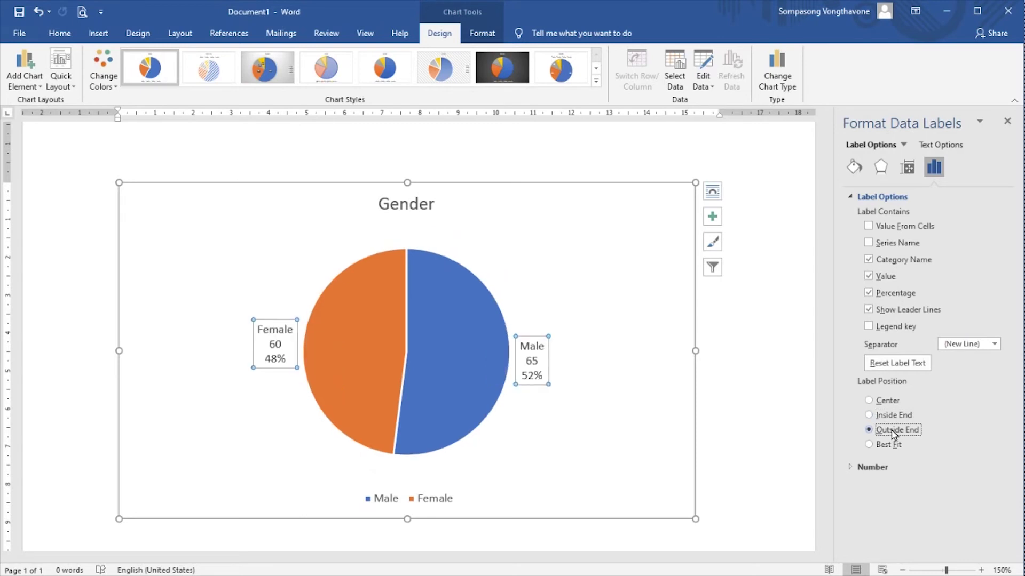
left_click(885, 446)
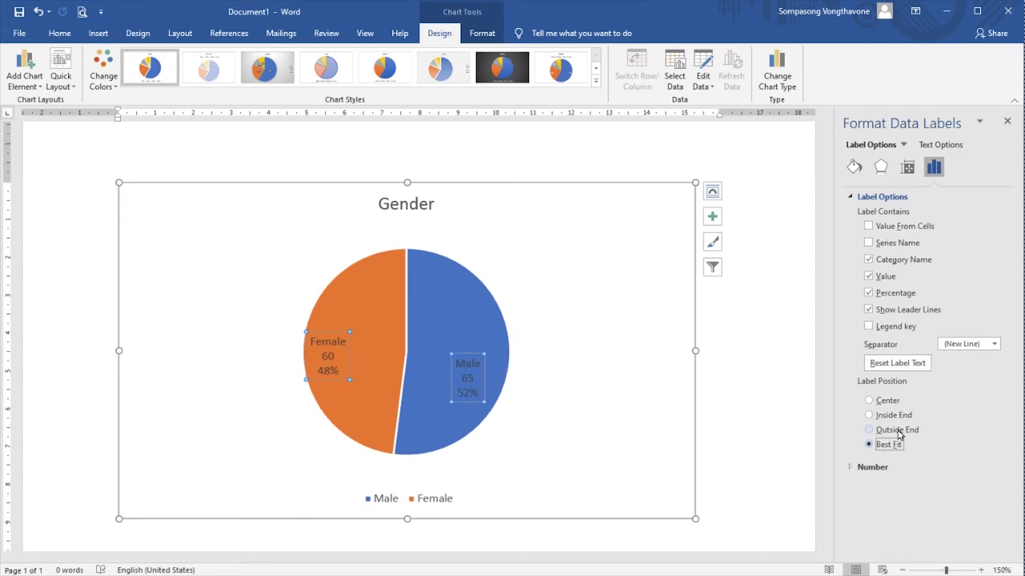
left_click(899, 435)
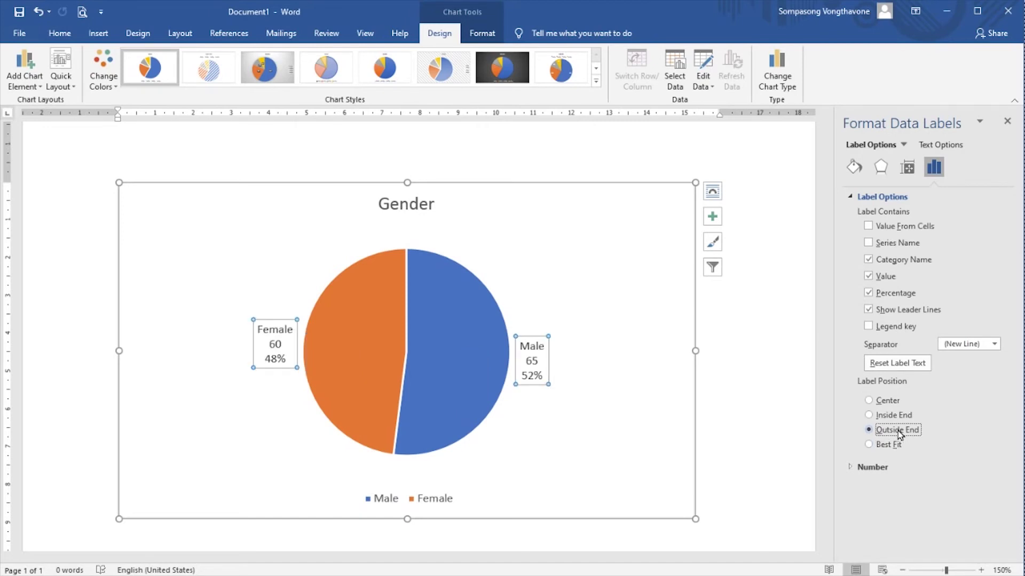
left_click(23, 85)
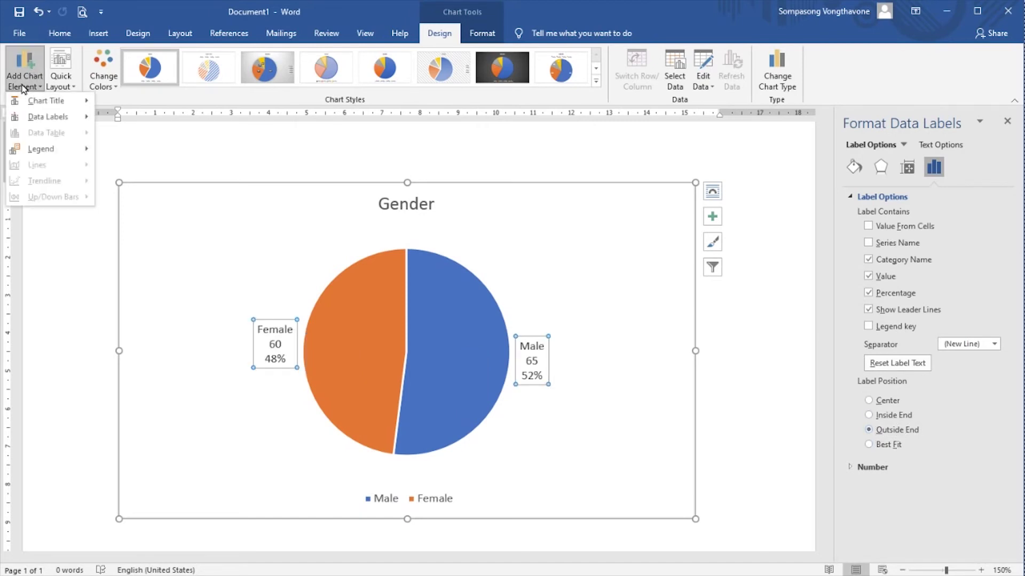
mouse_move(40, 149)
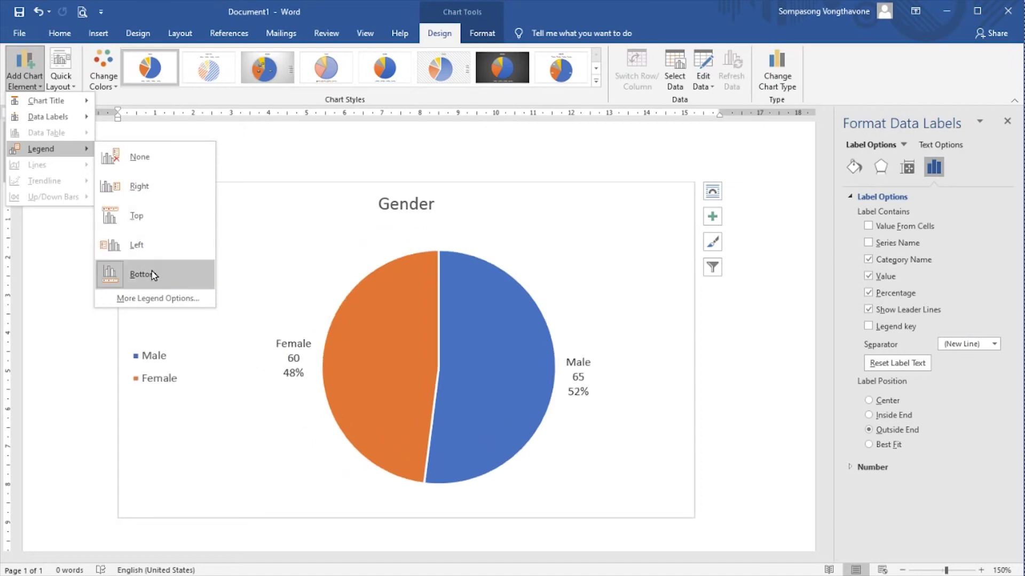
Step: Set the Gender pie chart's legend to None
left_click(151, 168)
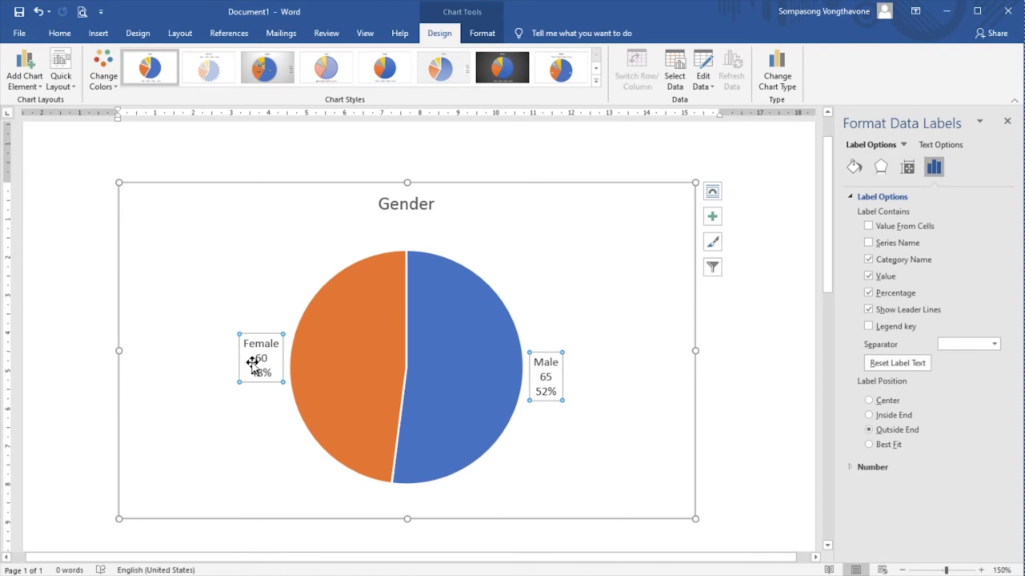
left_click(60, 35)
left_click(202, 58)
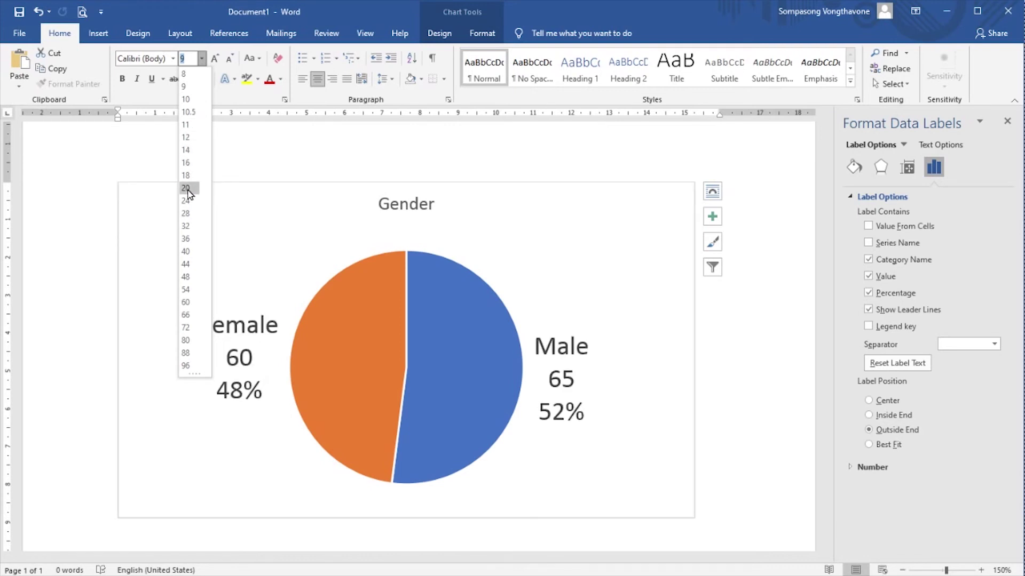
Step: Make the Female and Male data label text 14 point
left_click(187, 150)
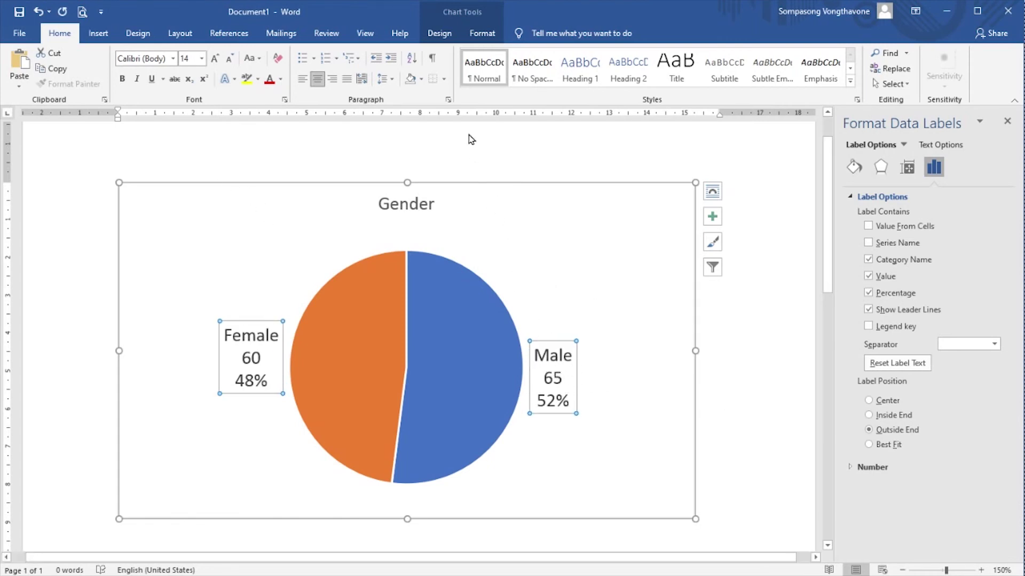
left_click(440, 35)
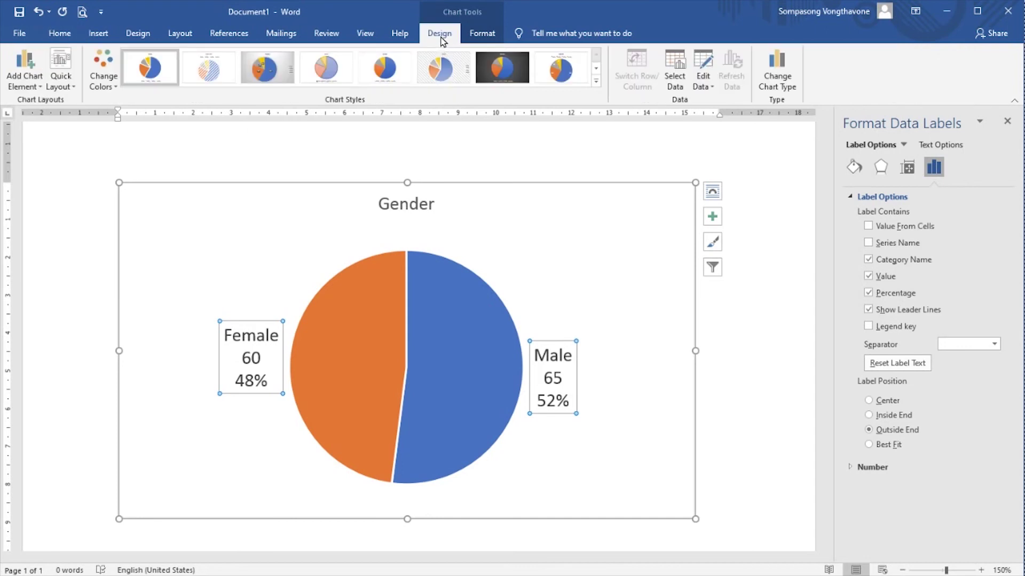
left_click(108, 90)
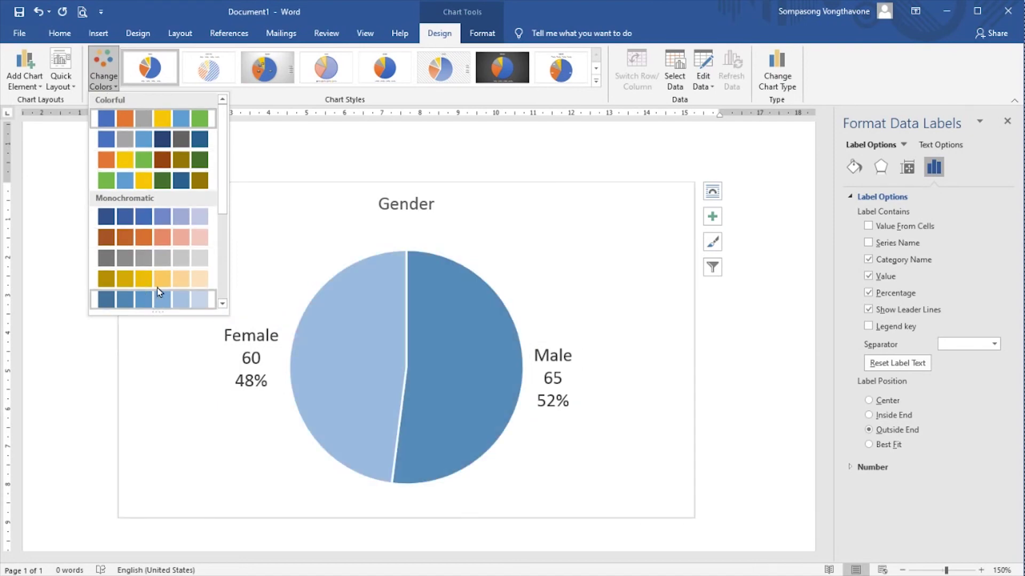
left_click(162, 122)
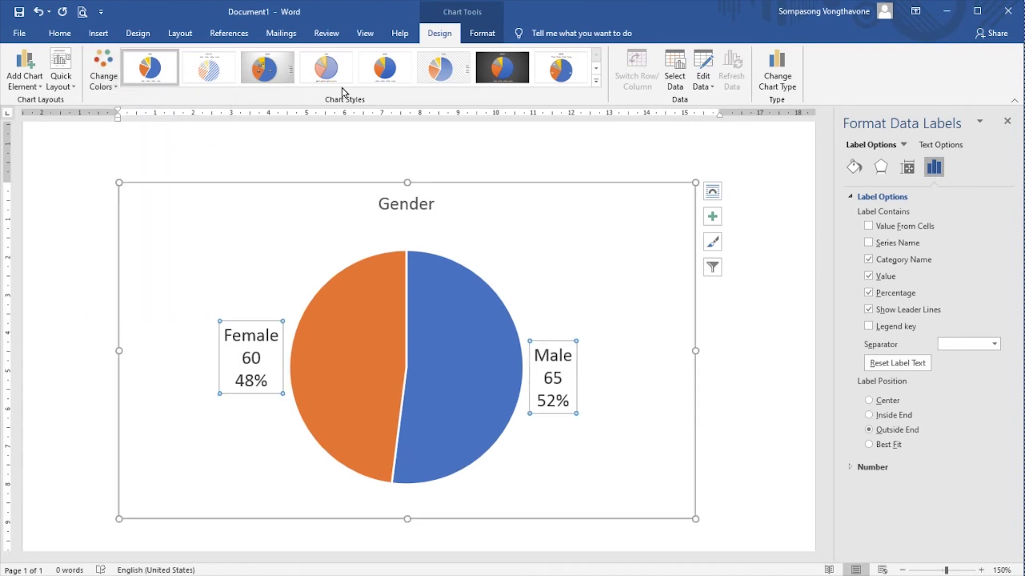
left_click(595, 81)
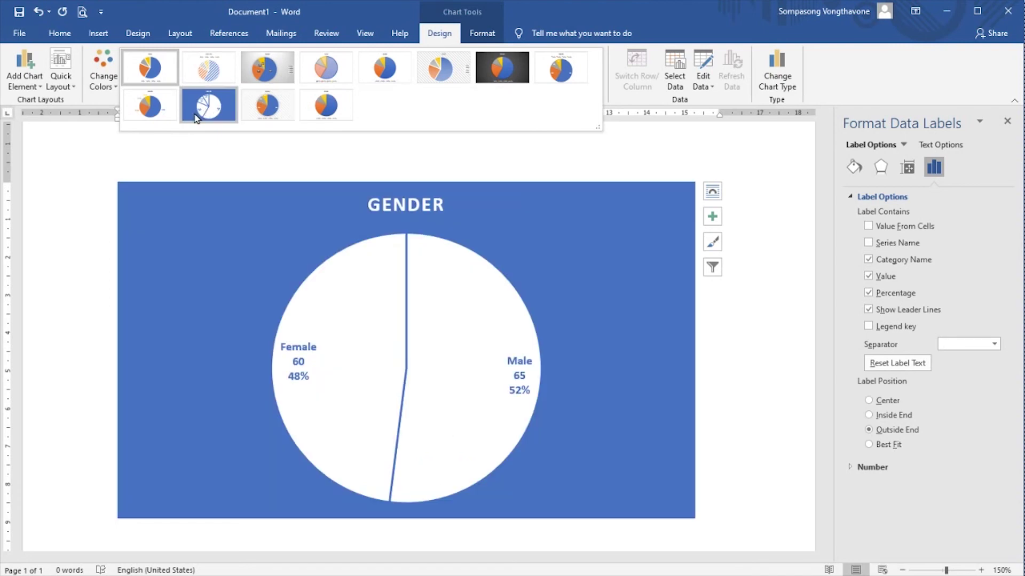
key("Escape")
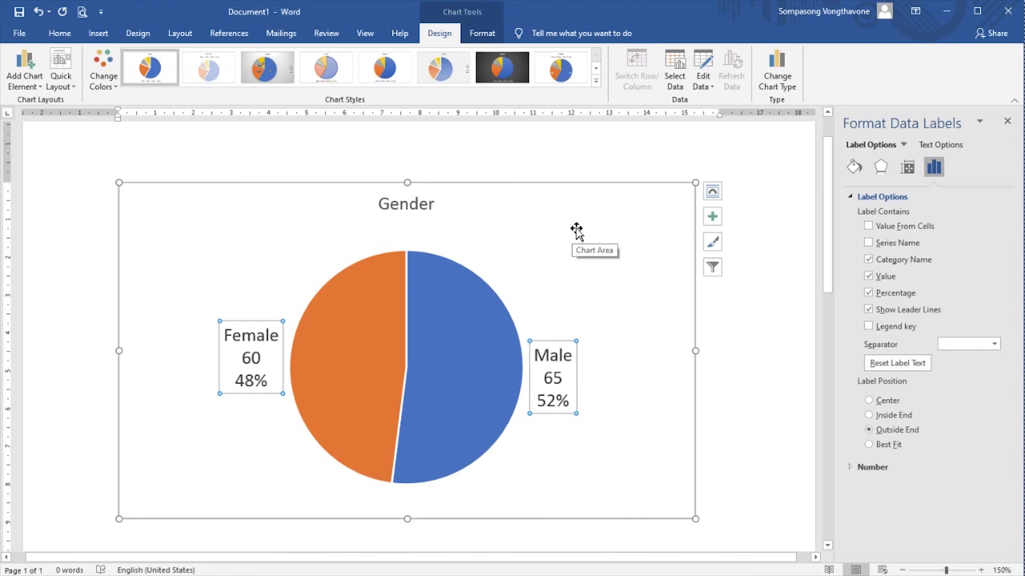
left_click(492, 37)
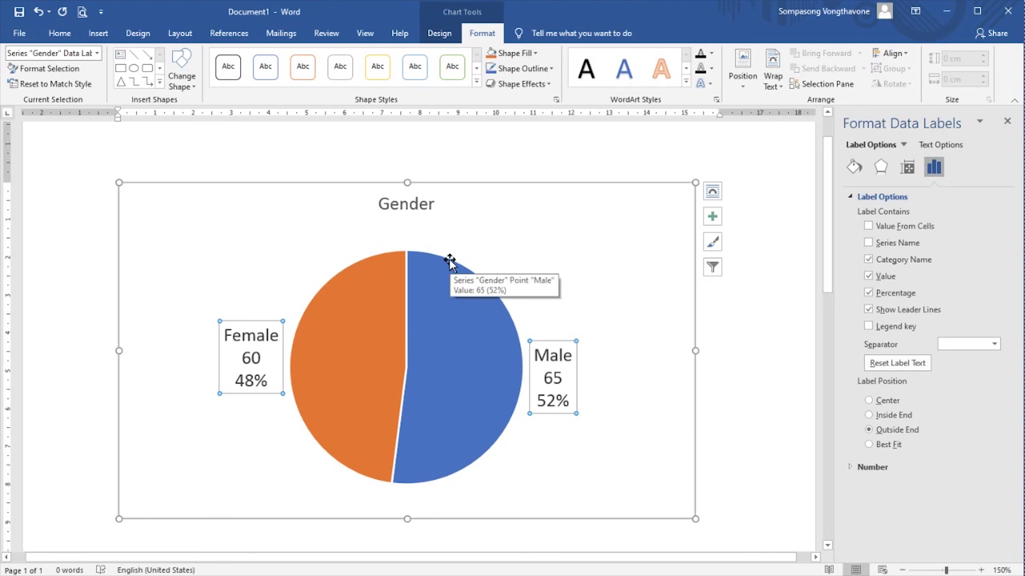
Step: Fill the pie's chart area with a light grey theme colour
left_click(581, 235)
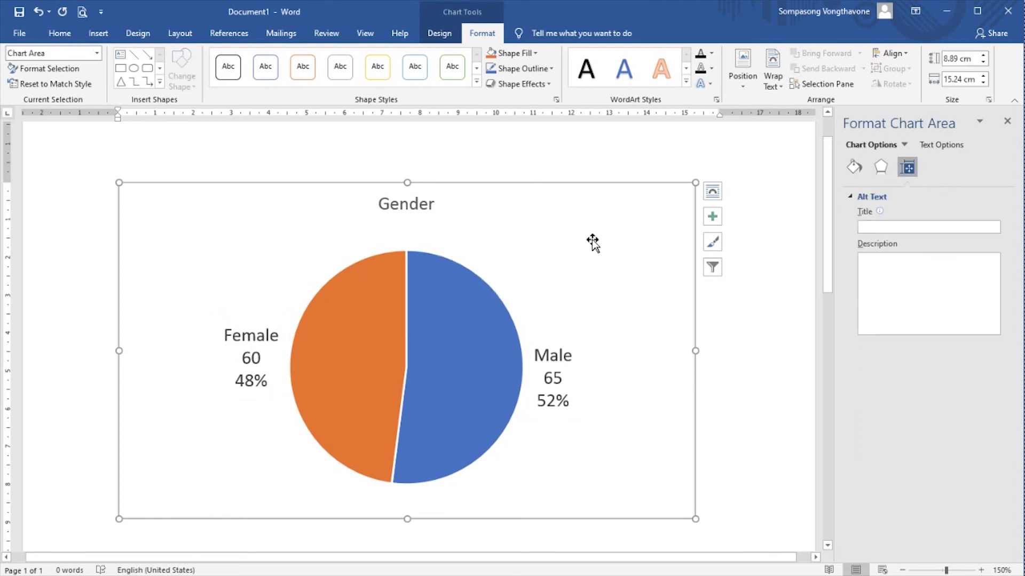
left_click(531, 53)
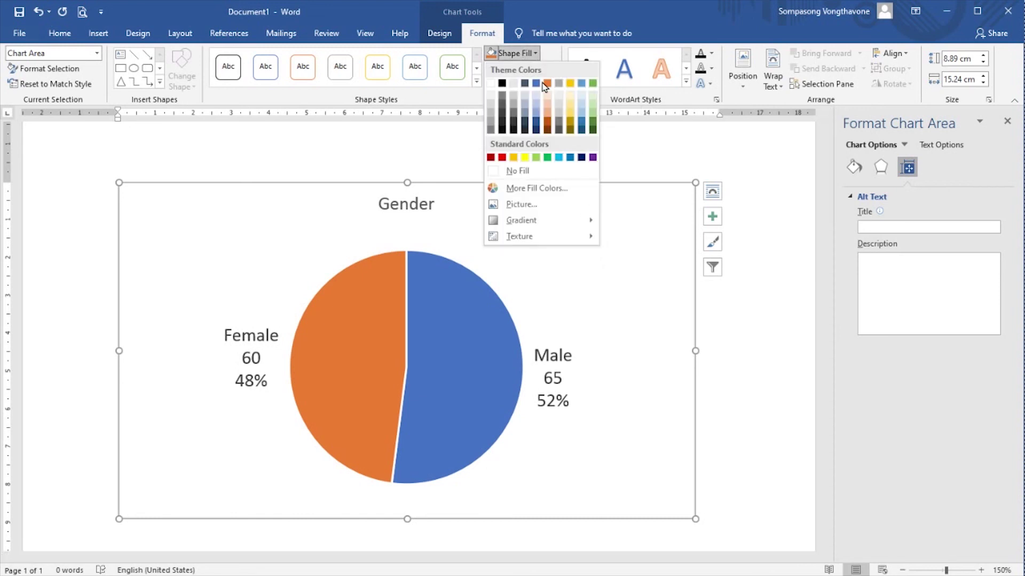
left_click(558, 95)
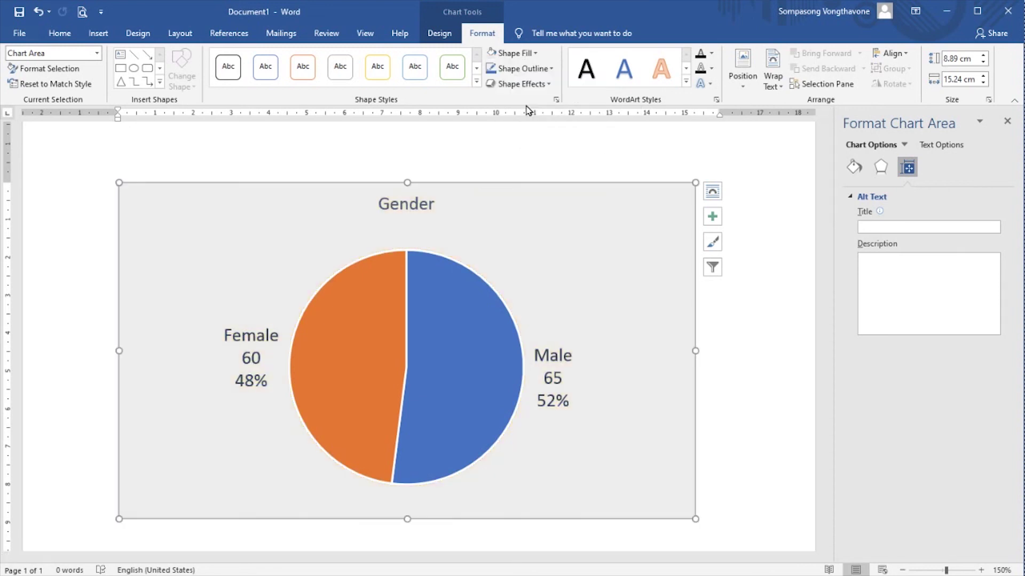
left_click(258, 337)
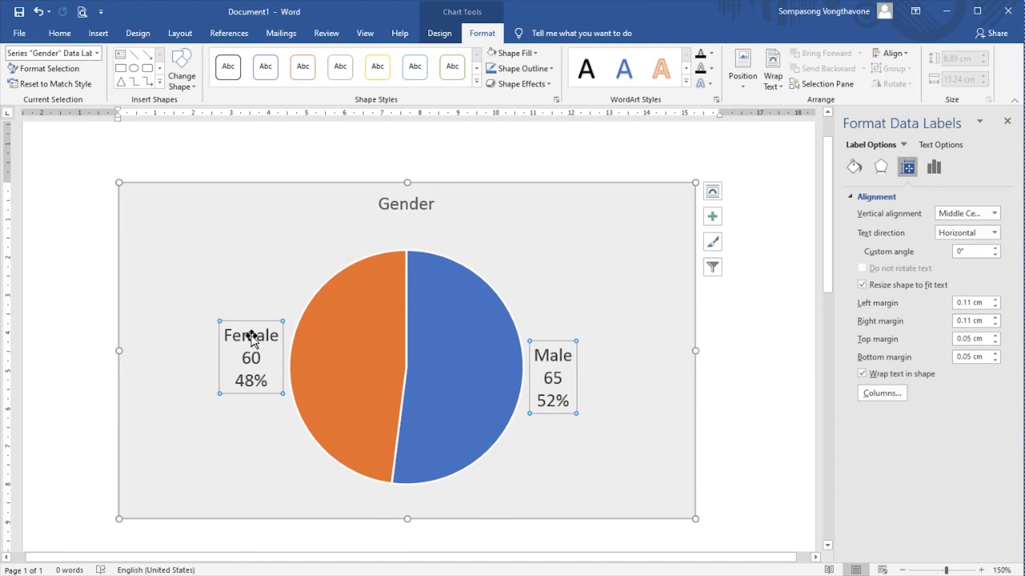
Step: Fill the Female and Male data label boxes with white
left_click(529, 54)
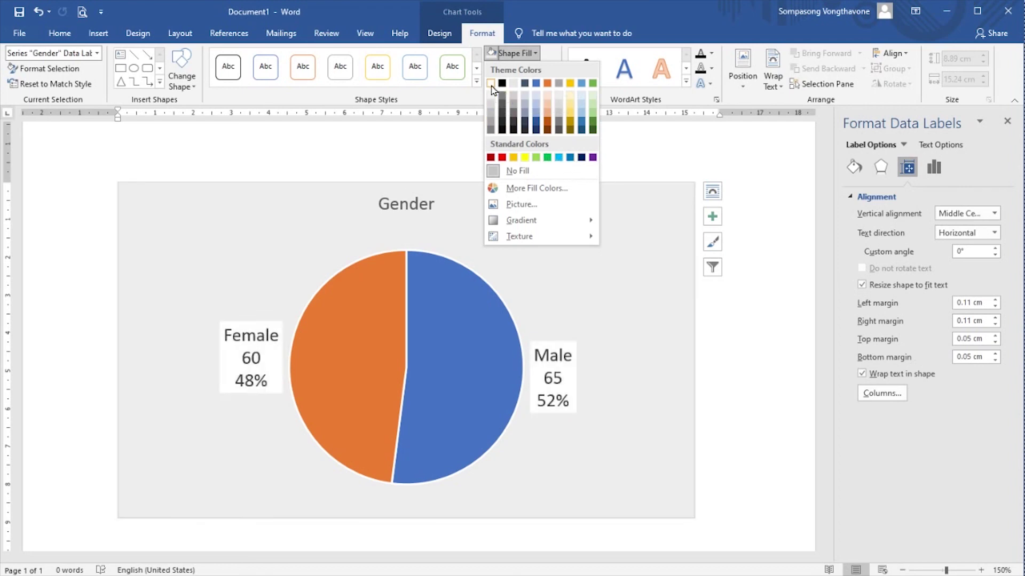
left_click(517, 171)
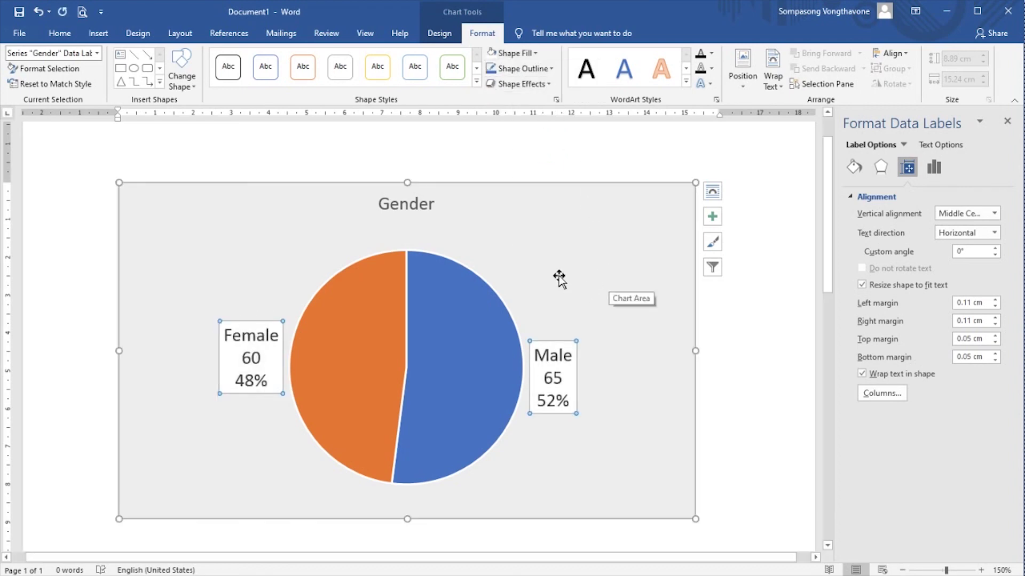
left_click(59, 34)
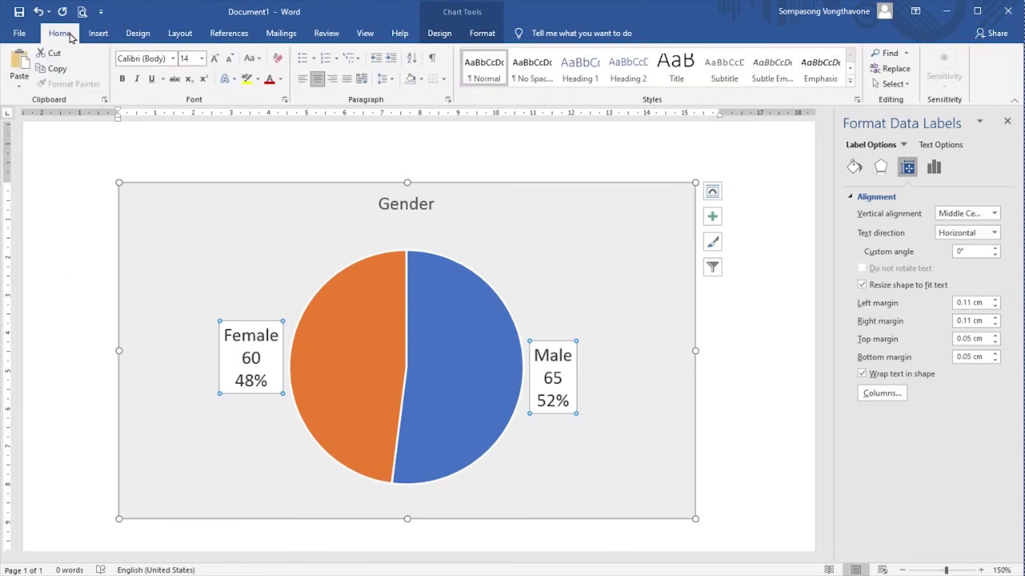
Step: Bring up the font list to pick a serif typeface for the data labels
left_click(172, 59)
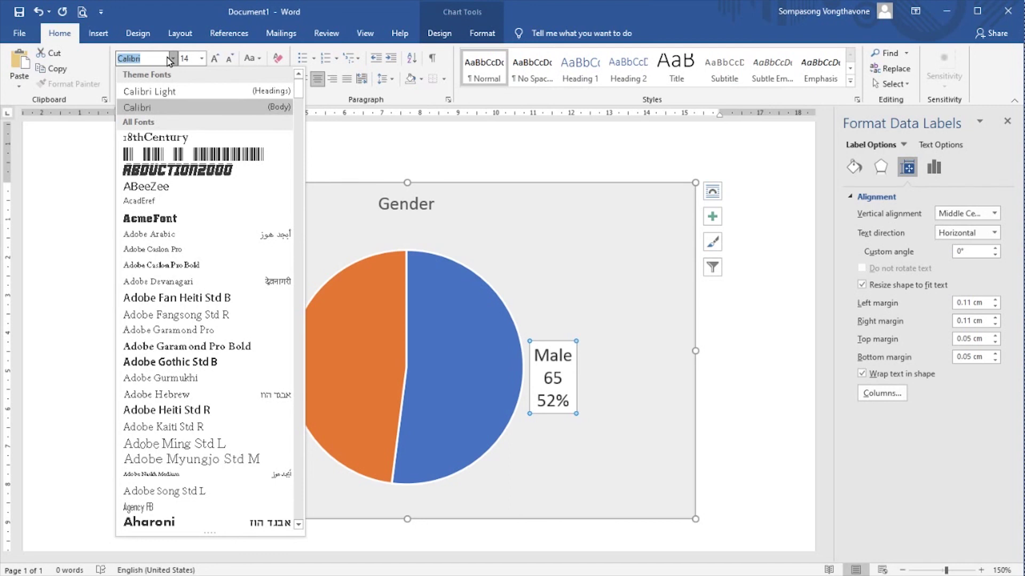